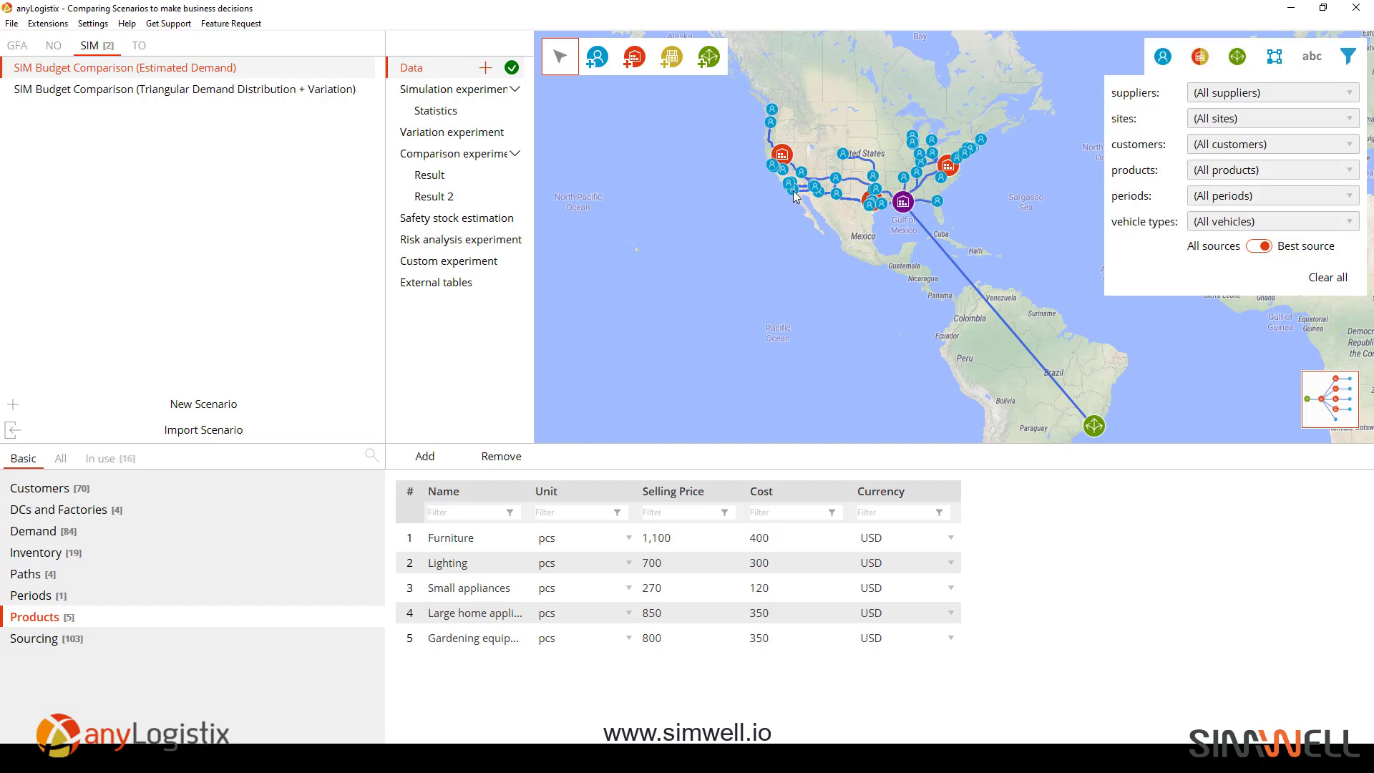
- Review the Estimated Demand scenario's in-use tables and its simulation statistics, from Profit and Loss Statement through Service Level, Lead Time, Available Inventory and Fulfillment
{"action": "left_click", "coordinate": [130, 460]}
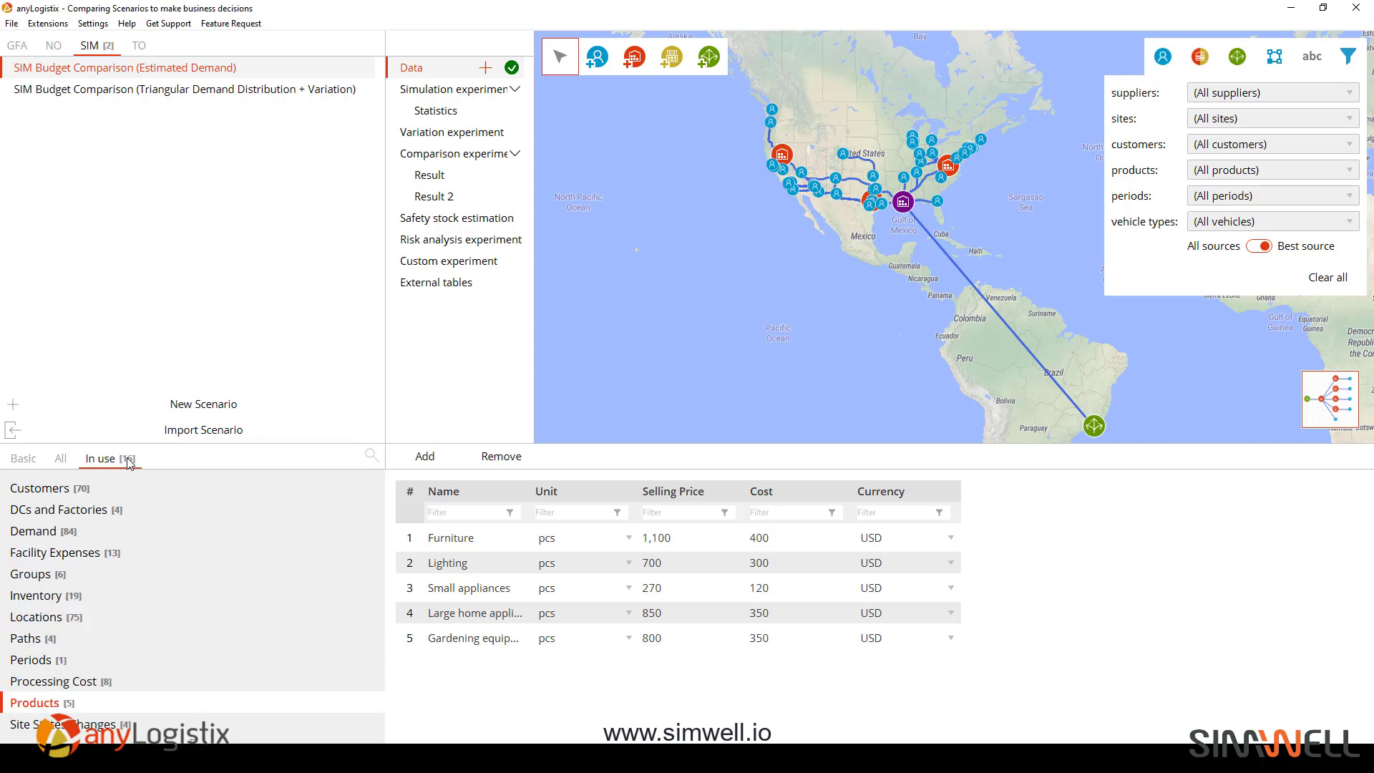
{"action": "left_click", "coordinate": [453, 111]}
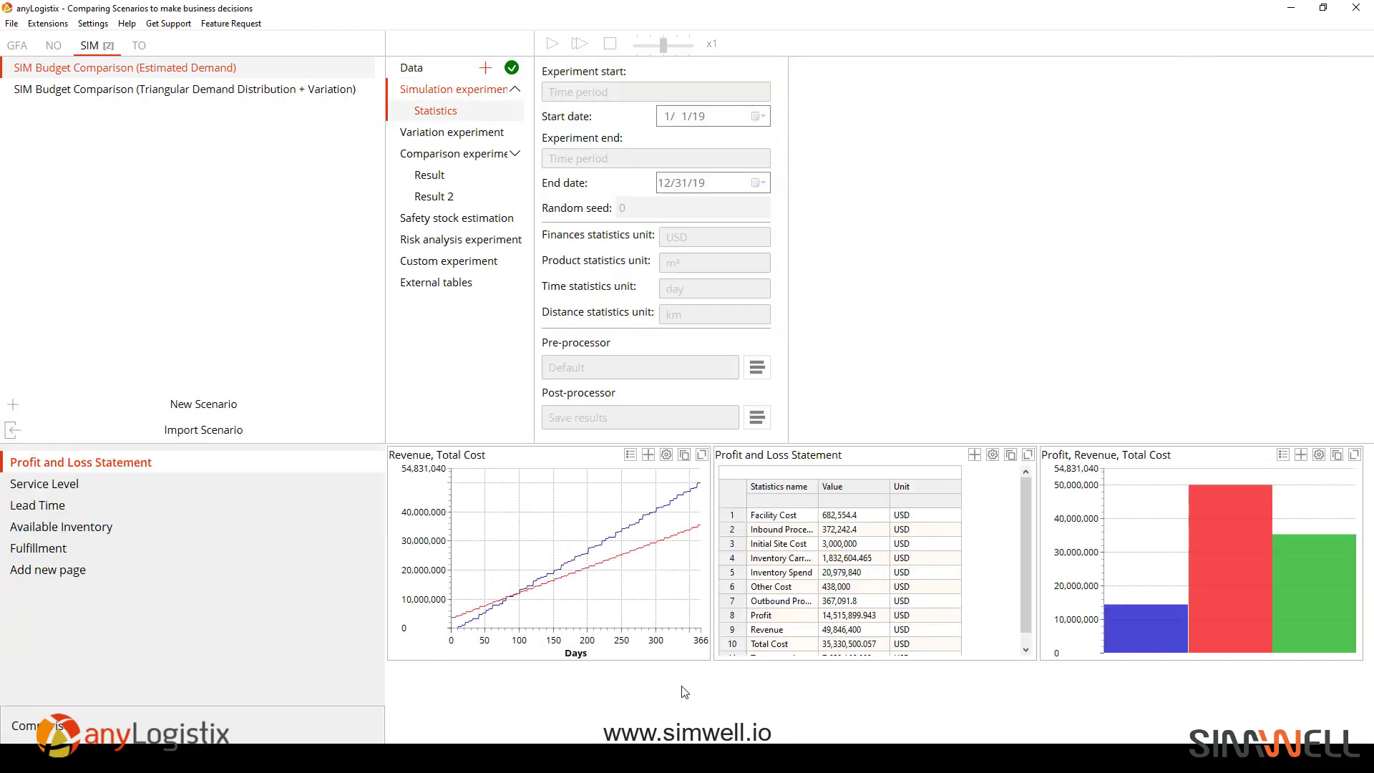
{"action": "left_click", "coordinate": [71, 487]}
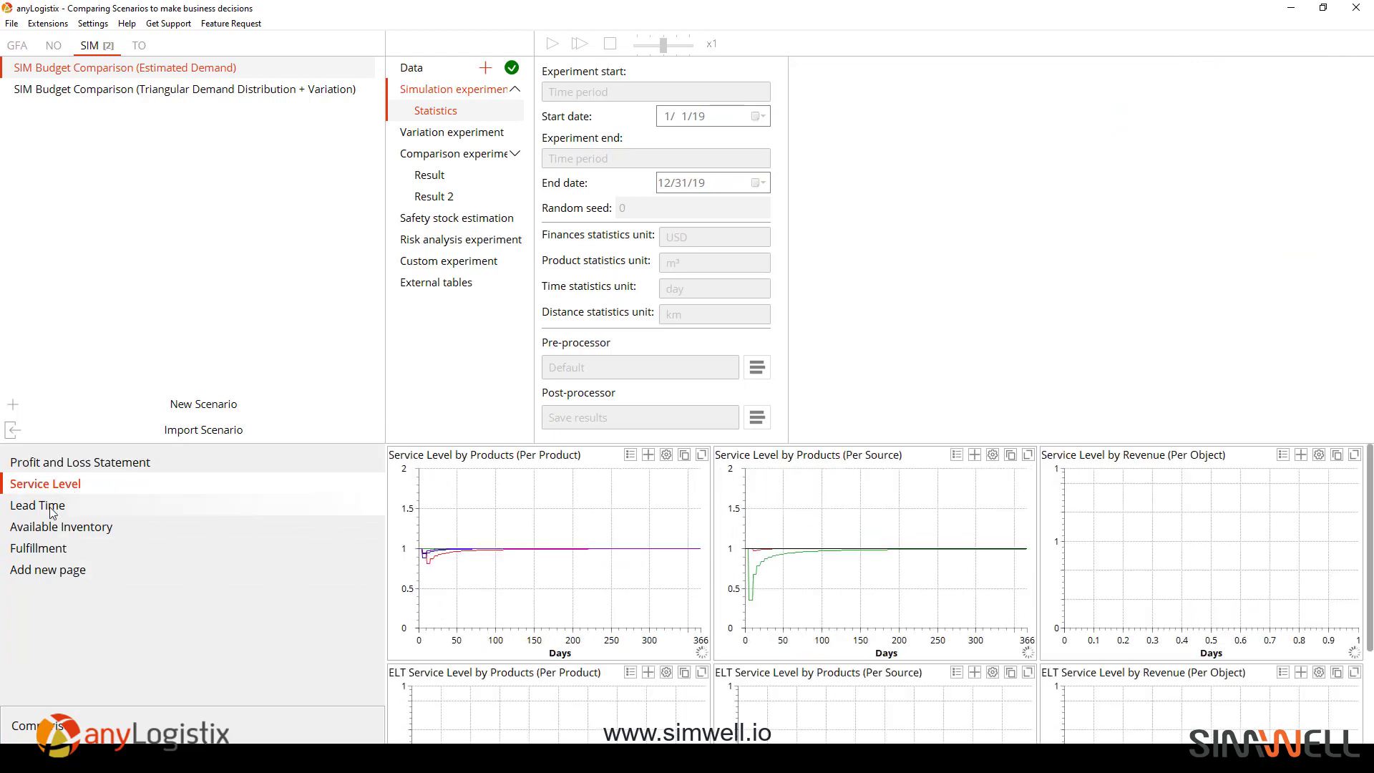
{"action": "left_click", "coordinate": [50, 512]}
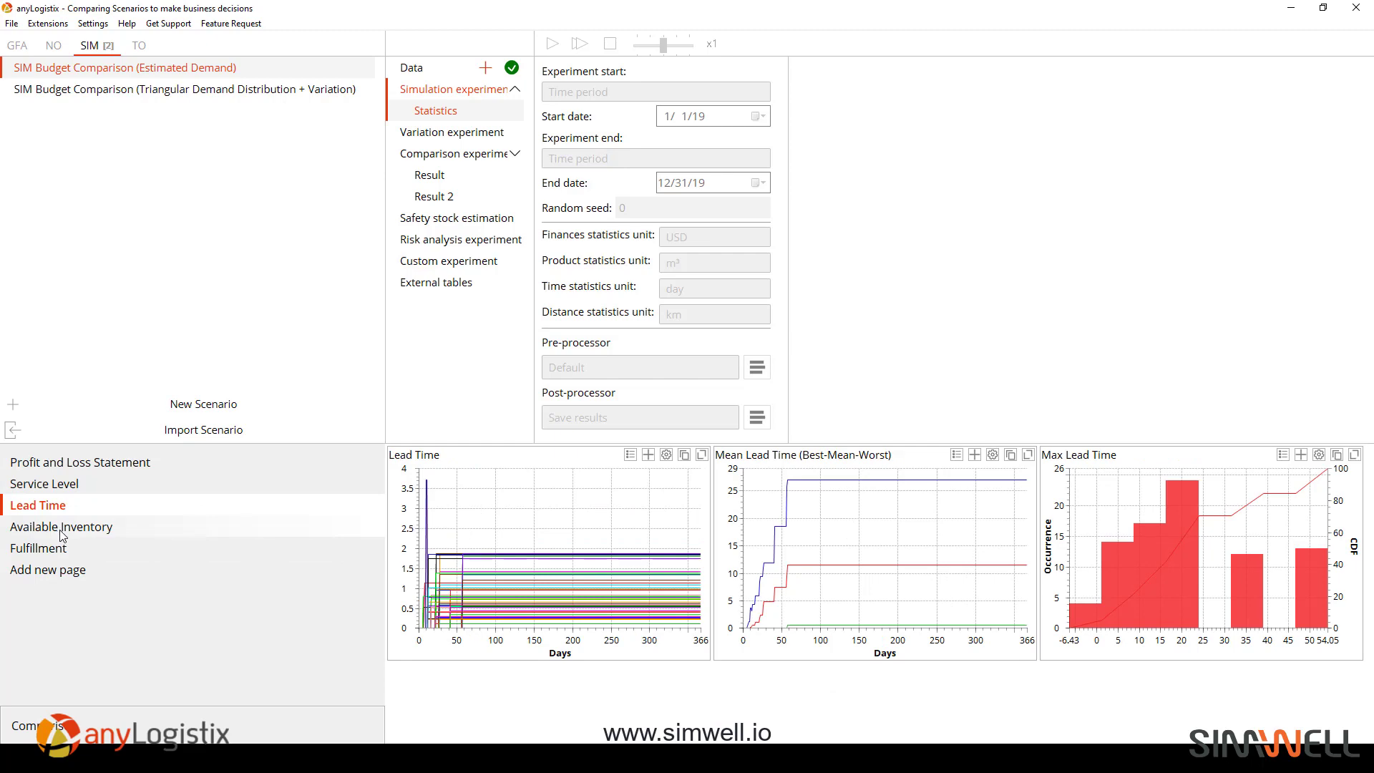
{"action": "left_click", "coordinate": [60, 533]}
{"action": "left_click", "coordinate": [56, 549]}
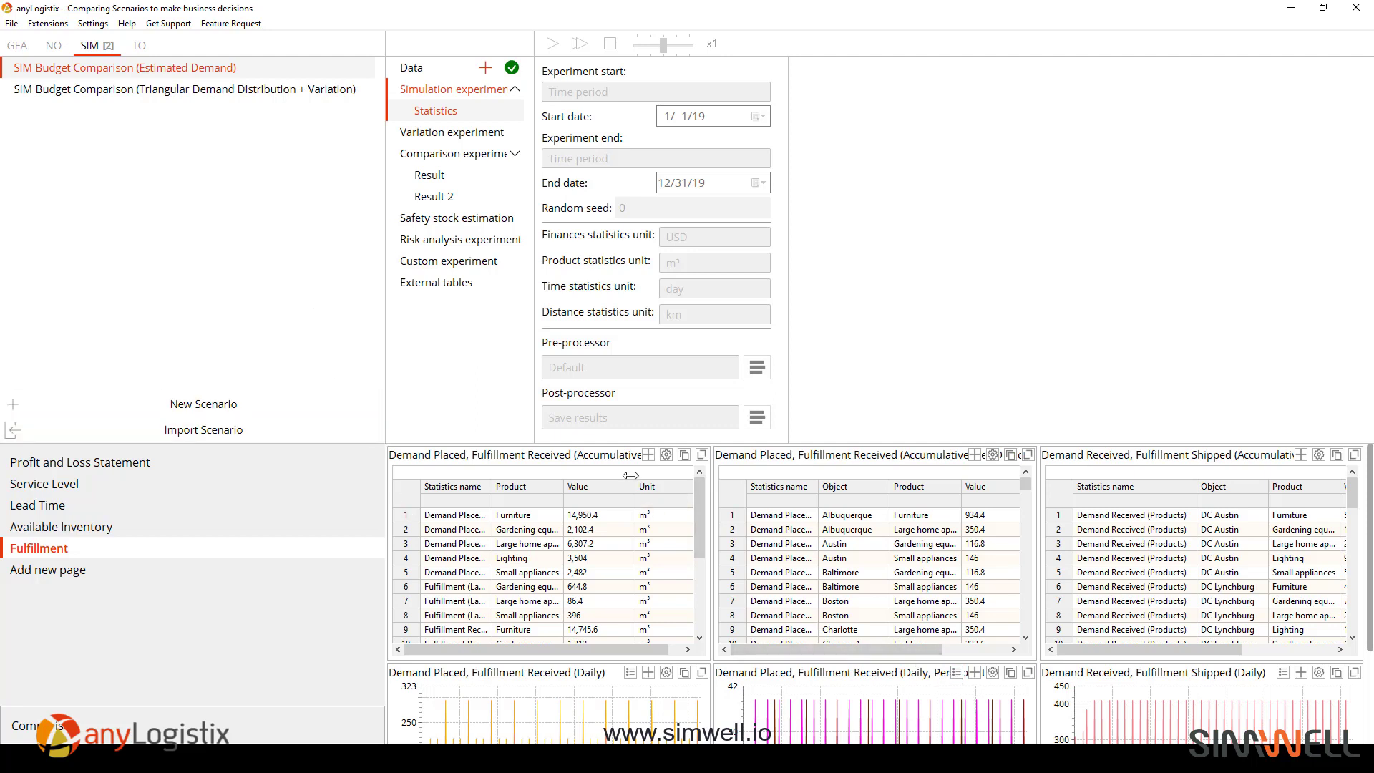
- Examine the Demand table of the Triangular Demand Distribution + Variation scenario and widen the experiment list
{"action": "left_click", "coordinate": [270, 91]}
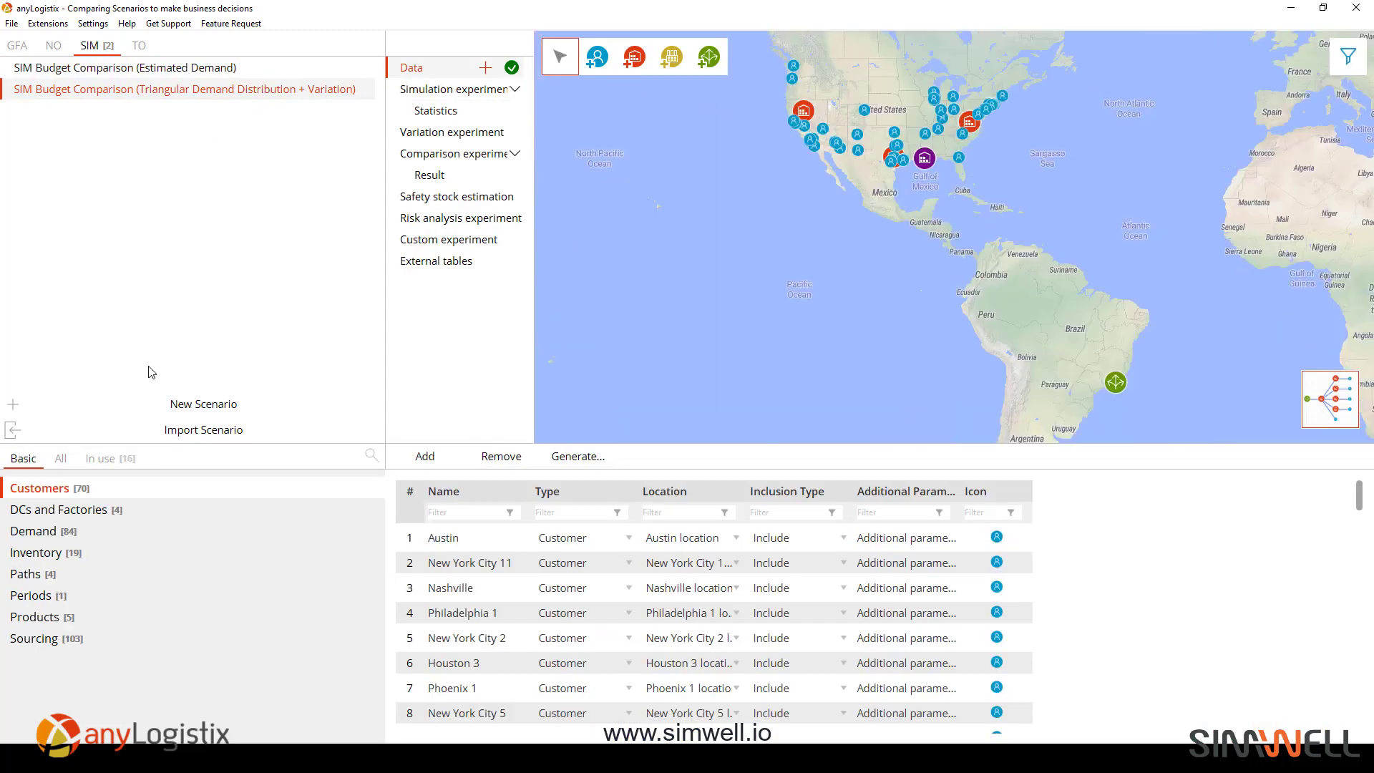
{"action": "left_click", "coordinate": [90, 530]}
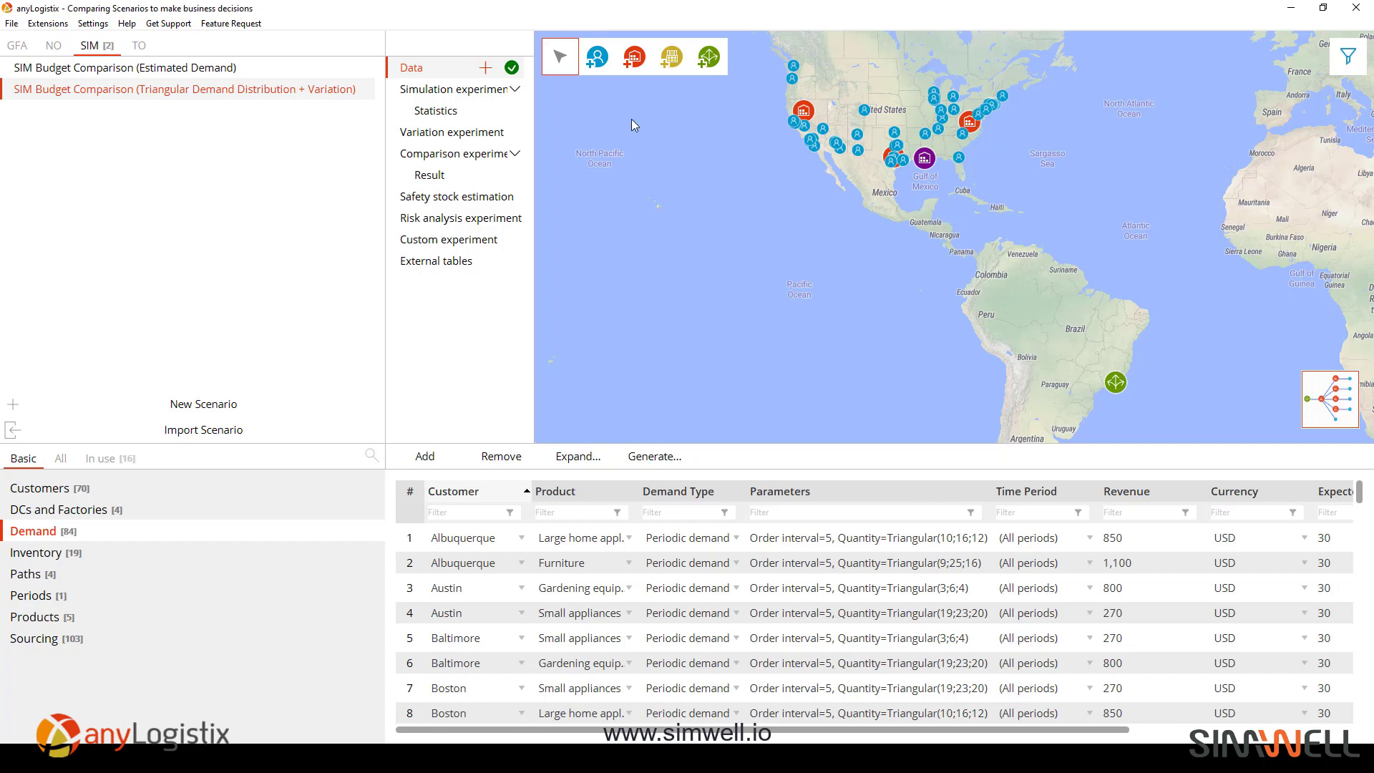
{"action": "left_click_drag", "start_coordinate": [535, 135], "coordinate": [561, 135]}
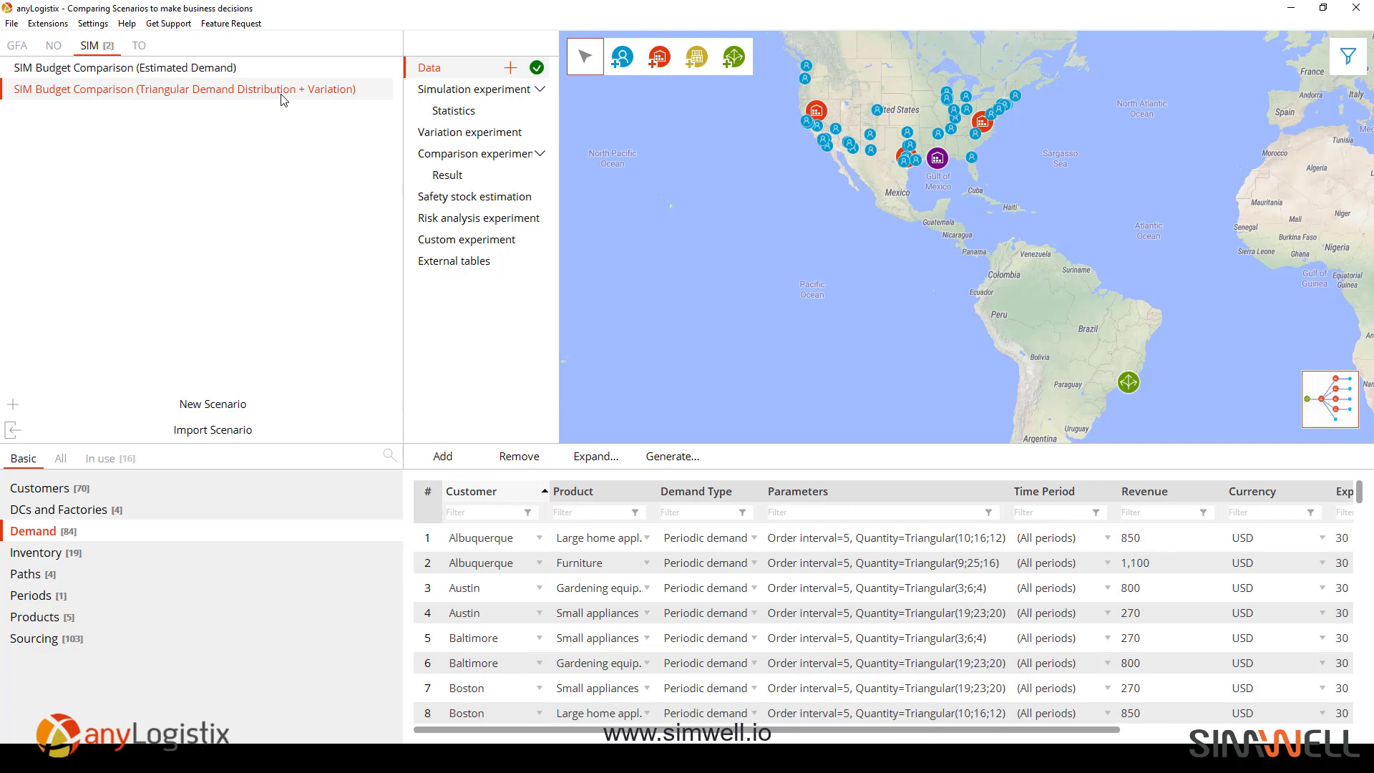
- In the triangular scenario's comparison experiment, set the product statistics unit to pcs and the distance statistics unit to mile
{"action": "double_click", "coordinate": [495, 154]}
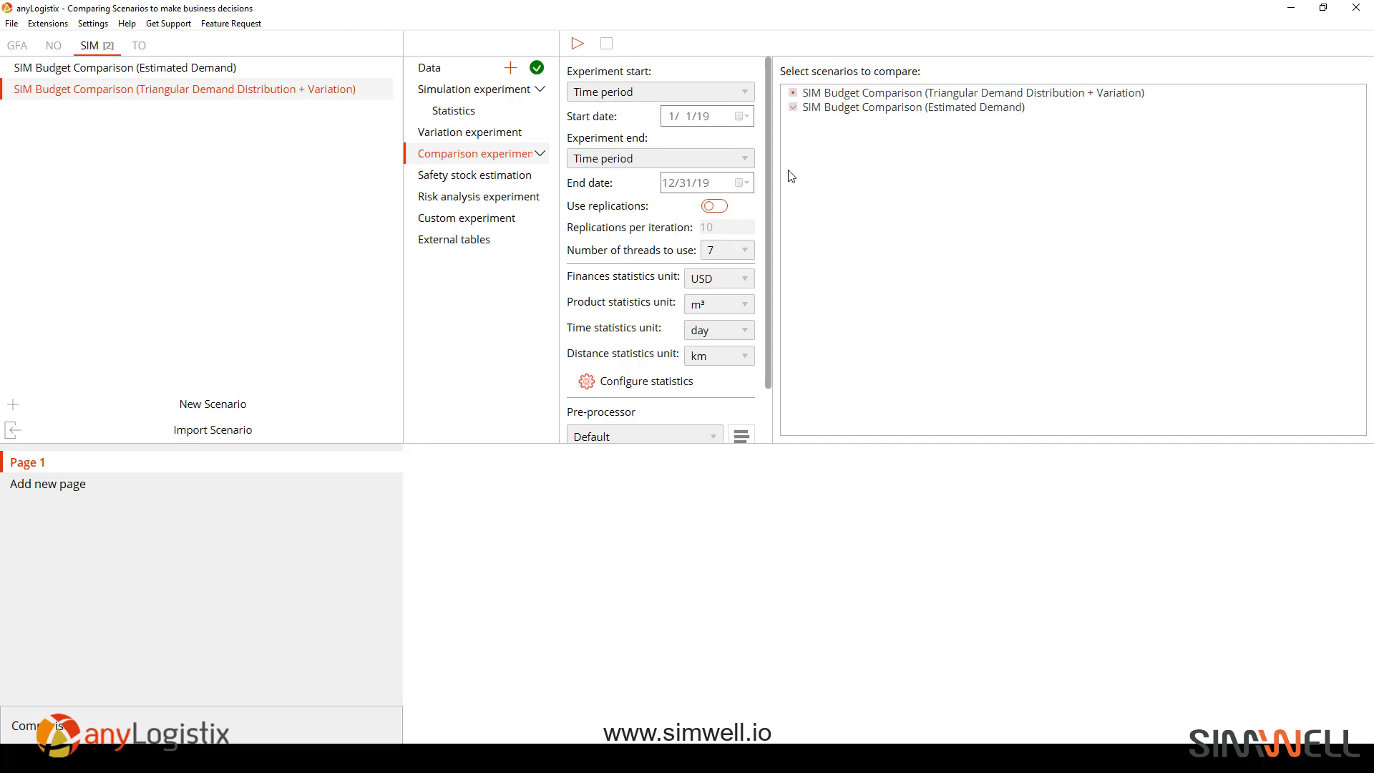
{"action": "left_click_drag", "start_coordinate": [768, 174], "coordinate": [770, 269]}
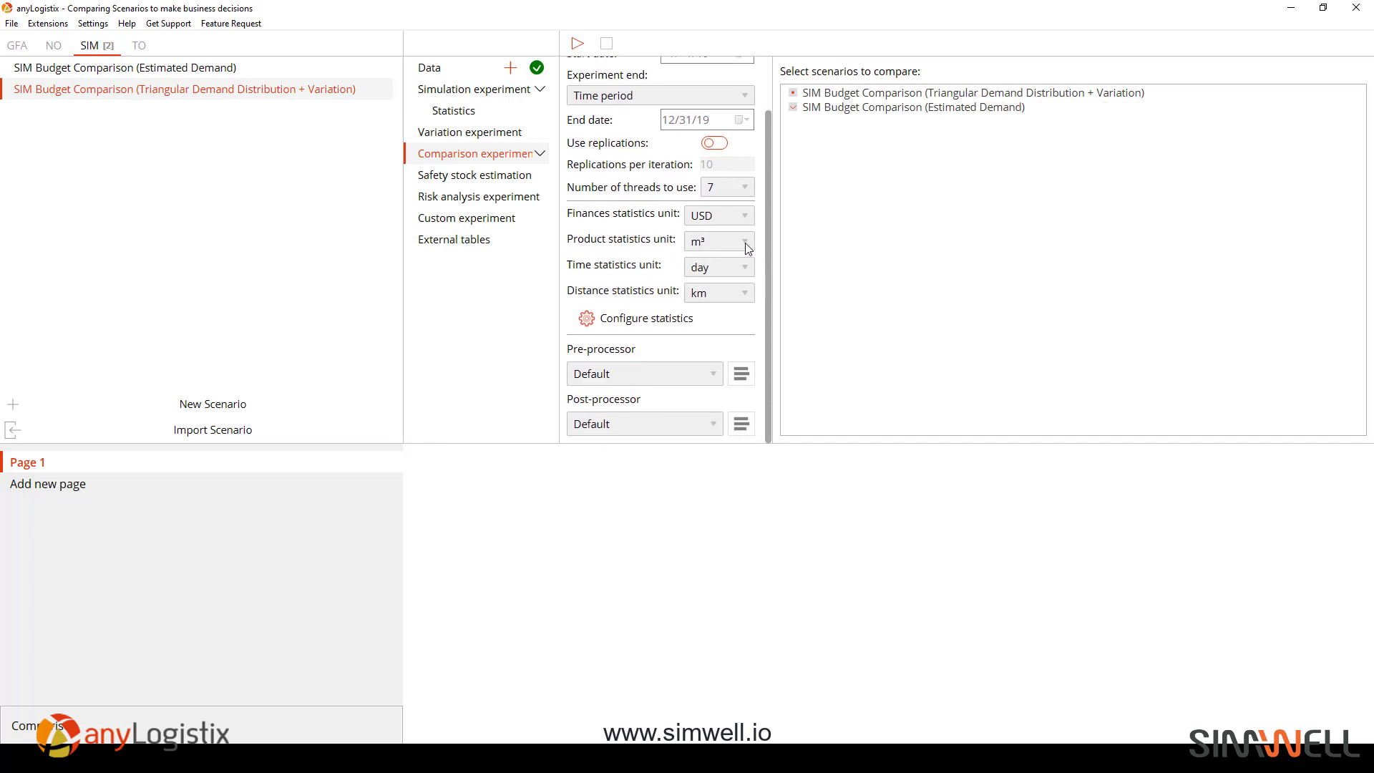
{"action": "left_click", "coordinate": [746, 248]}
{"action": "left_click", "coordinate": [716, 268]}
{"action": "left_click", "coordinate": [744, 292]}
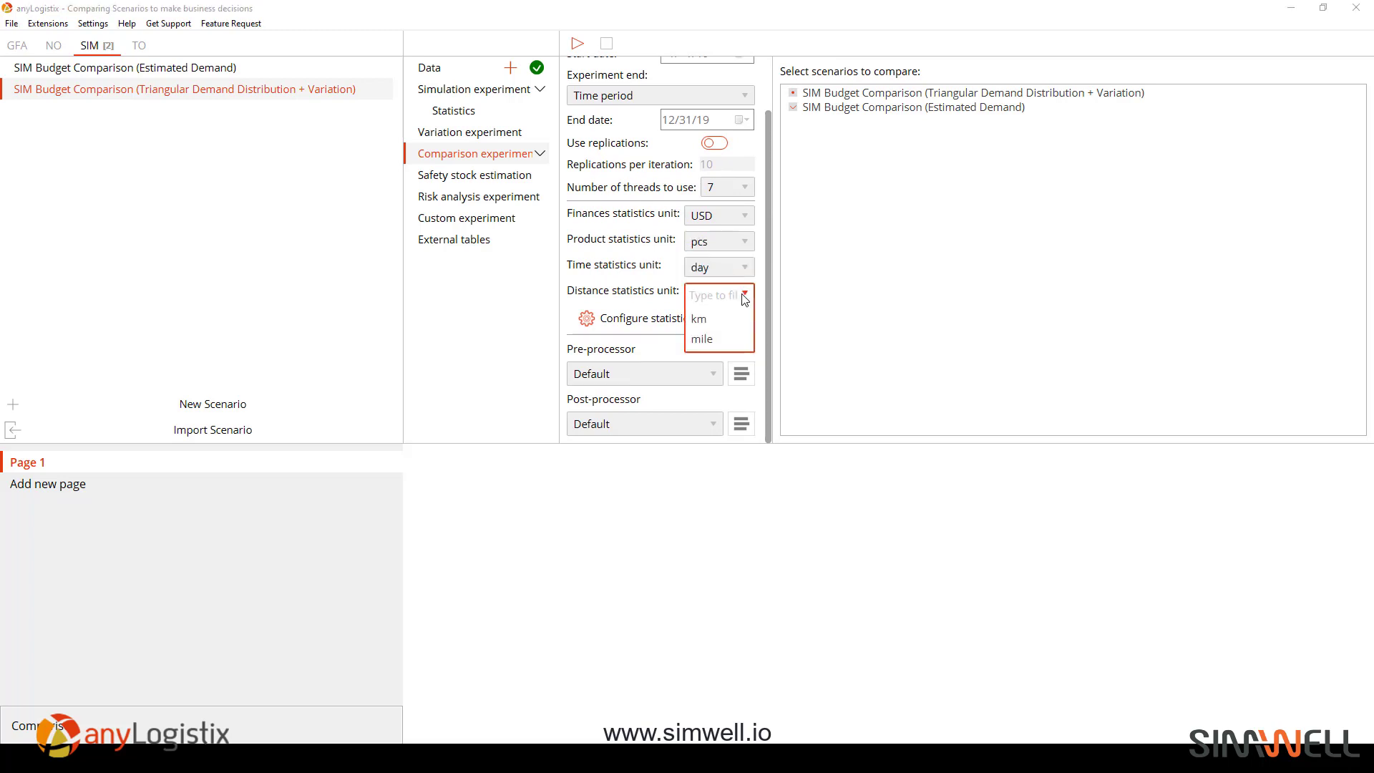
{"action": "left_click", "coordinate": [714, 338]}
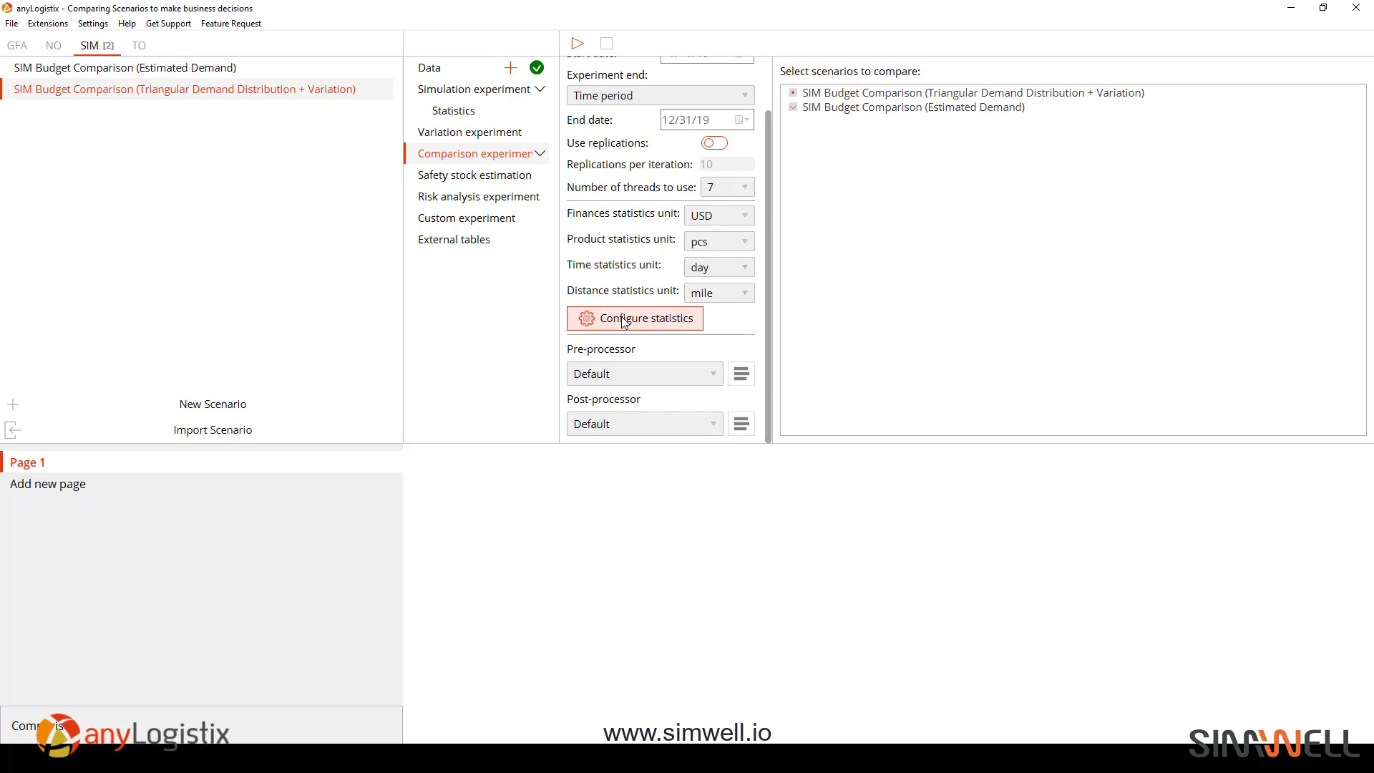
- Review which statistics are enabled for collection in the Estimated Demand scenario's comparison experiment and accept the selection
{"action": "left_click", "coordinate": [236, 72]}
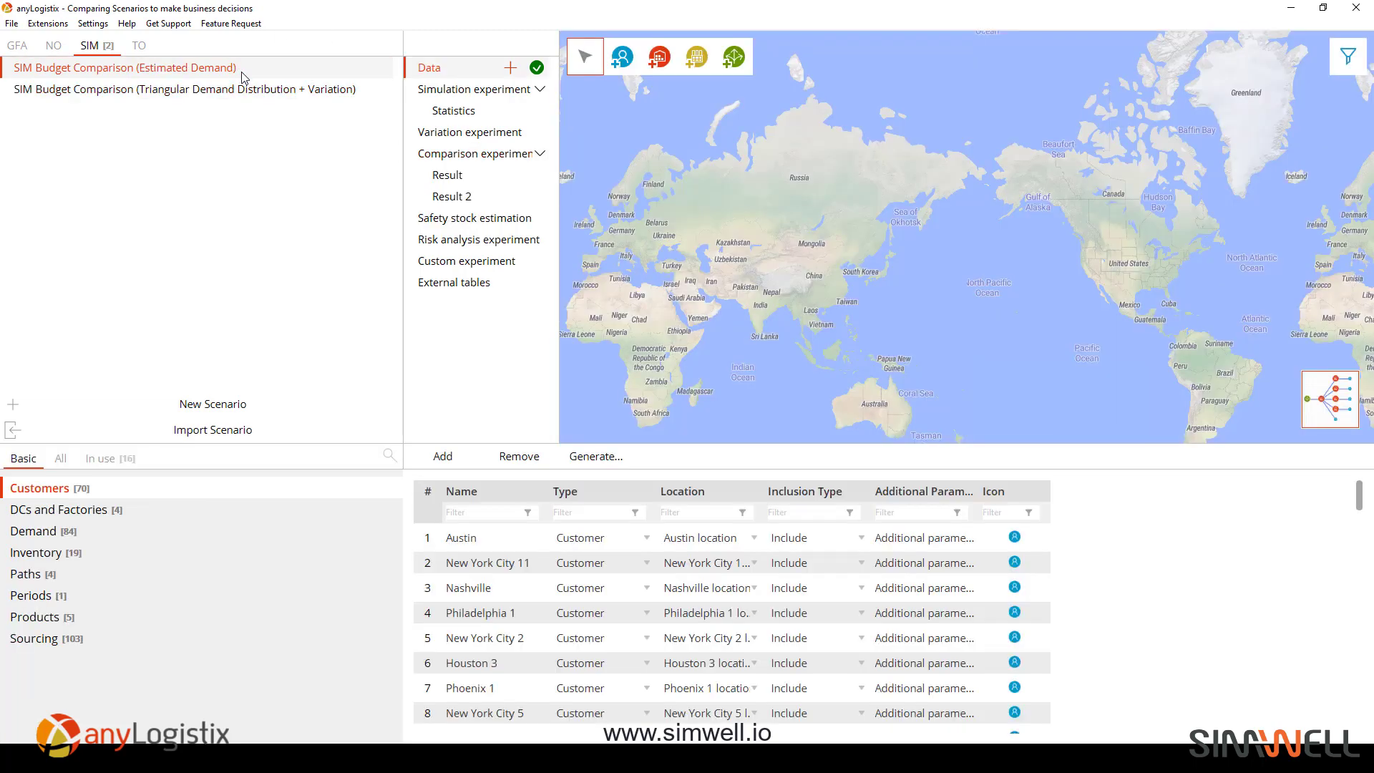
{"action": "left_click", "coordinate": [507, 164]}
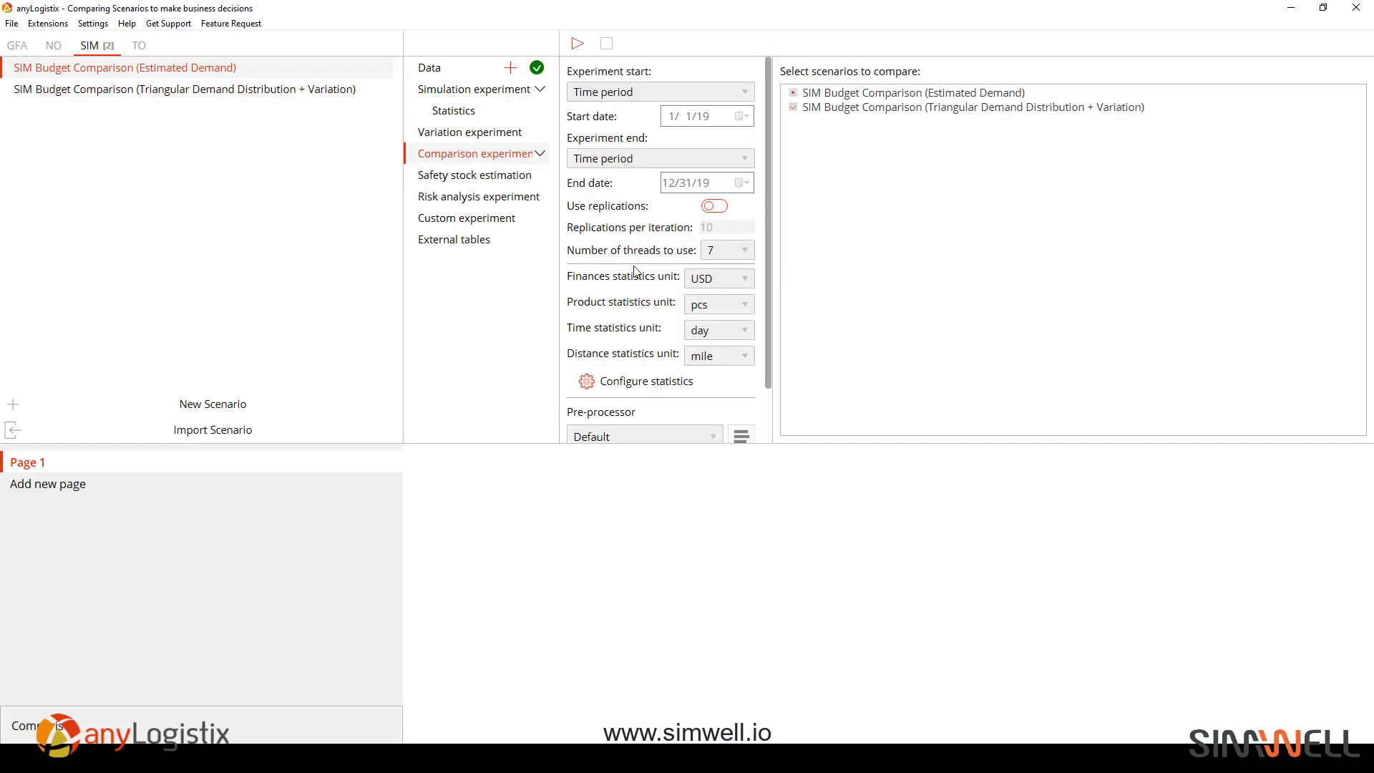
{"action": "scroll", "coordinate": [658, 358], "scroll_direction": "down", "scroll_amount": 1}
{"action": "left_click", "coordinate": [662, 337]}
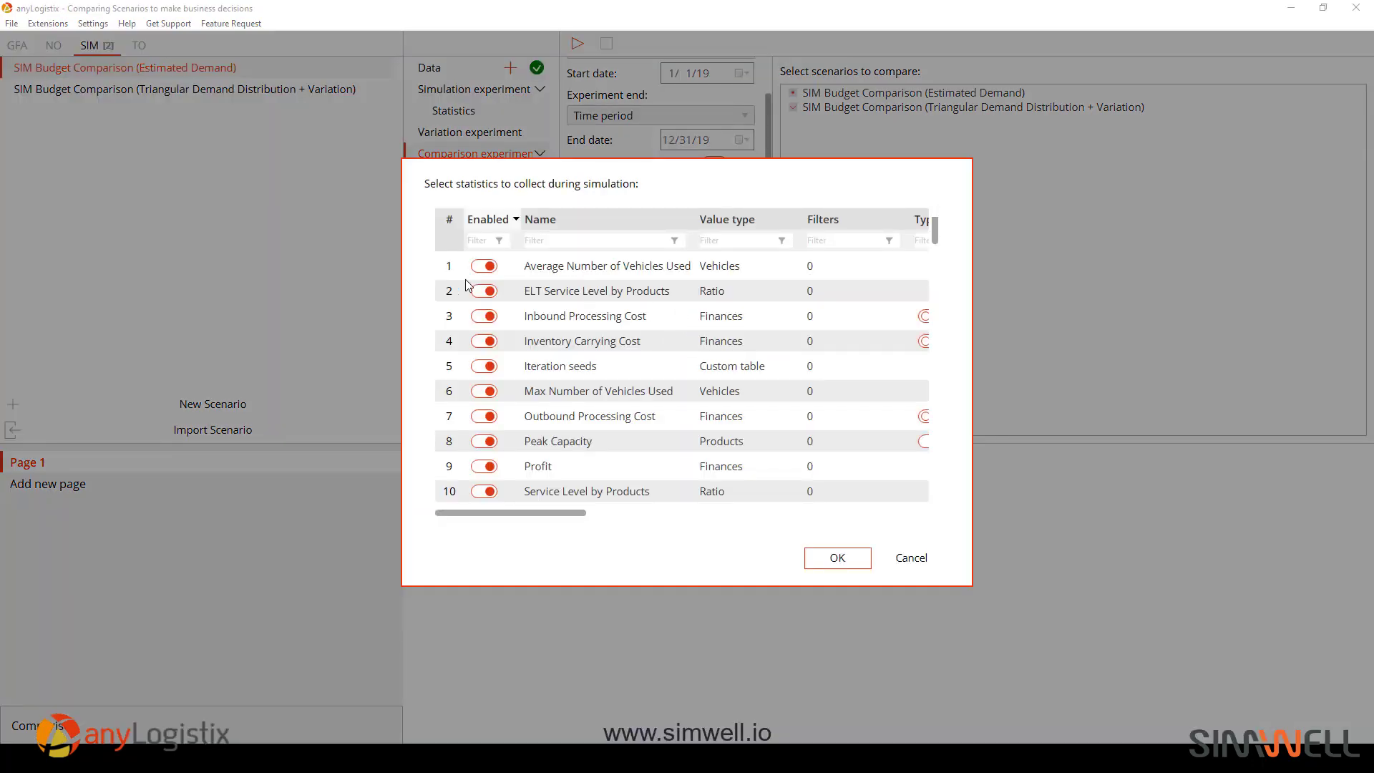
{"action": "scroll", "coordinate": [500, 315], "scroll_direction": "down", "scroll_amount": 3}
{"action": "scroll", "coordinate": [544, 343], "scroll_direction": "up", "scroll_amount": 3}
{"action": "scroll", "coordinate": [551, 350], "scroll_direction": "up", "scroll_amount": 1}
{"action": "scroll", "coordinate": [594, 394], "scroll_direction": "down", "scroll_amount": 3}
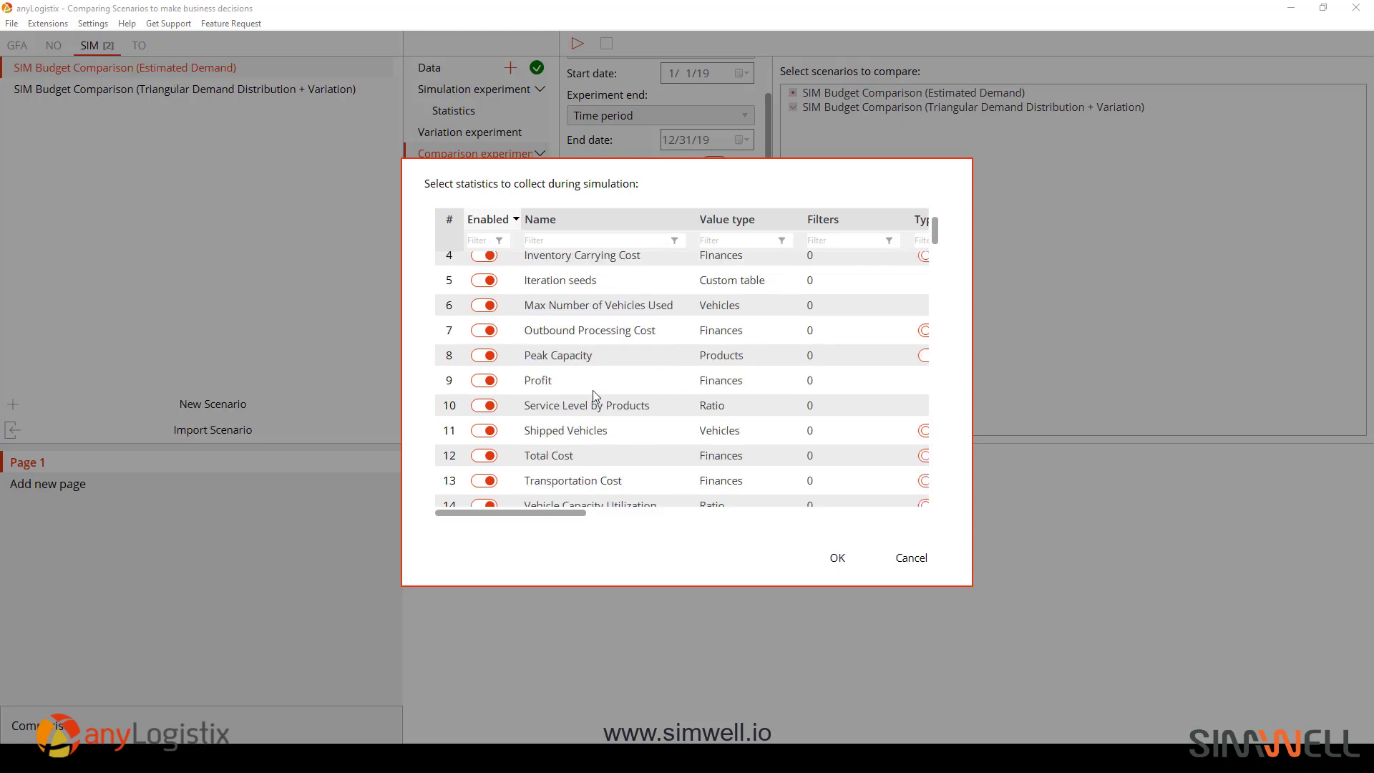
{"action": "scroll", "coordinate": [650, 341], "scroll_direction": "down", "scroll_amount": 3}
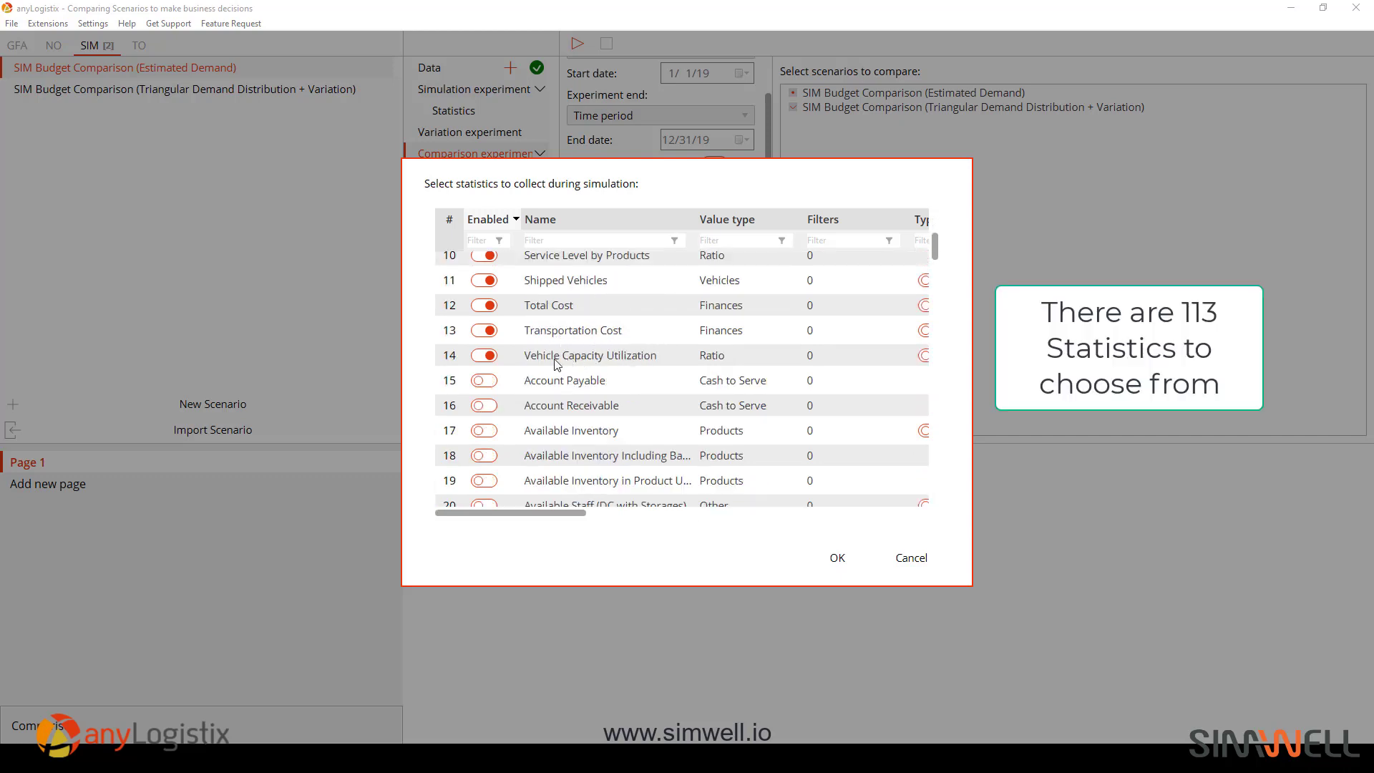
{"action": "left_click", "coordinate": [835, 555]}
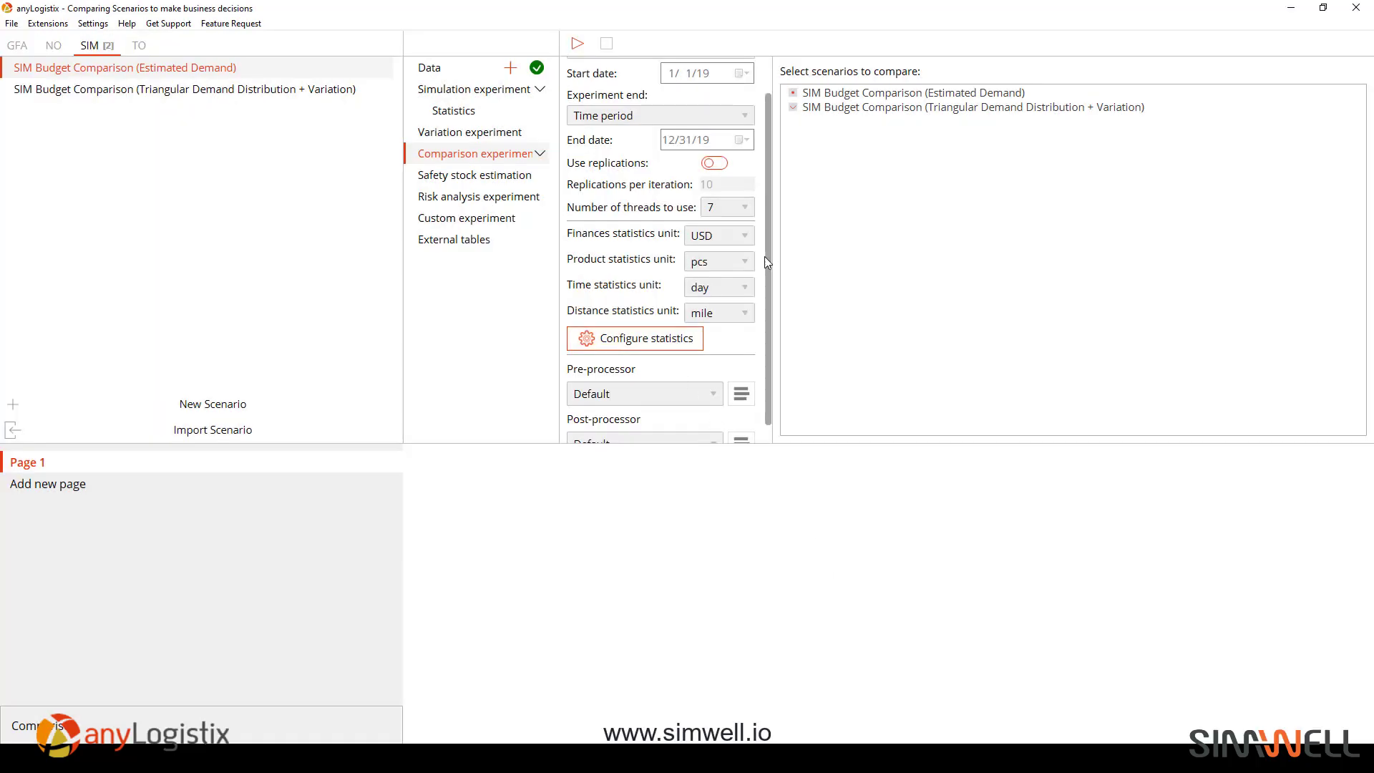
- Run the comparison experiment for both budget scenarios and narrow the scenario list to widen the results table
{"action": "left_click_drag", "start_coordinate": [769, 254], "coordinate": [773, 317]}
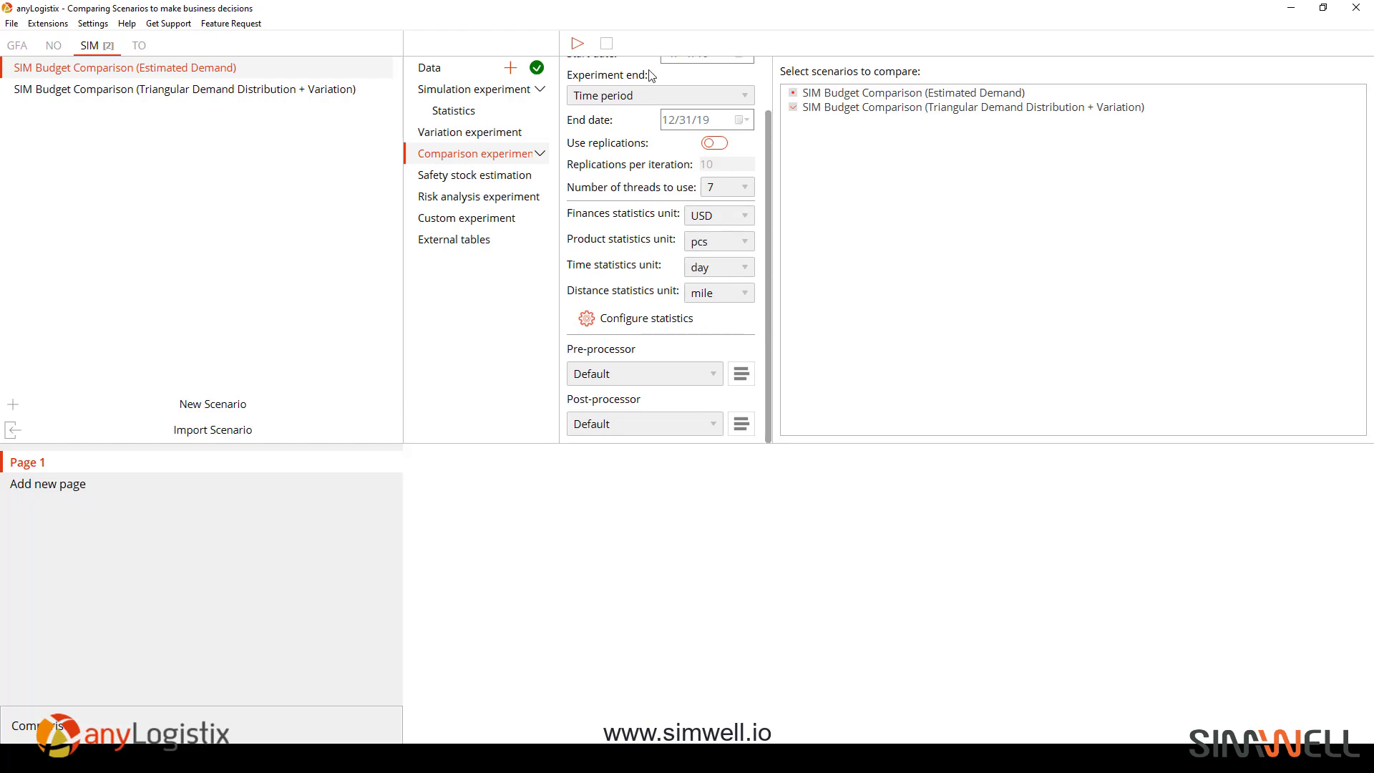
{"action": "left_click", "coordinate": [577, 45]}
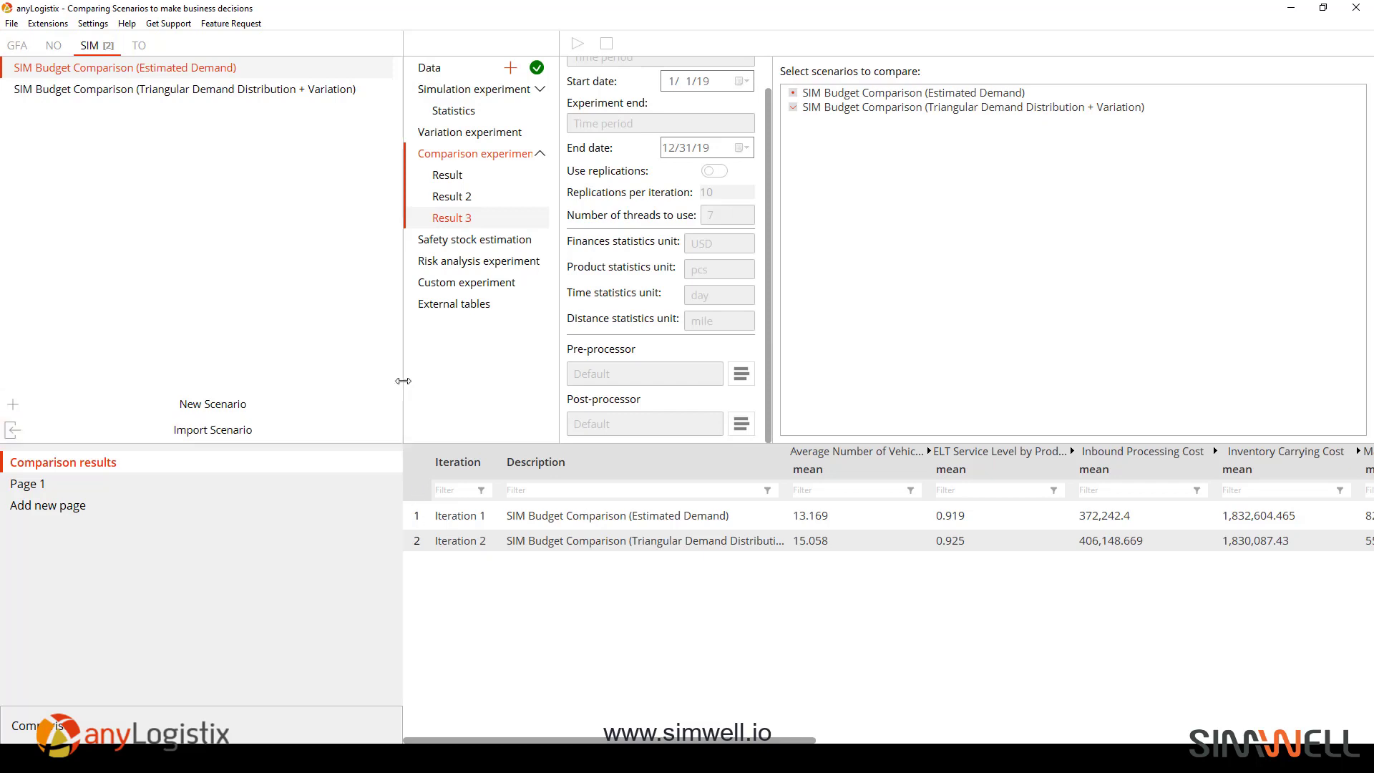
{"action": "left_click_drag", "start_coordinate": [404, 387], "coordinate": [166, 387]}
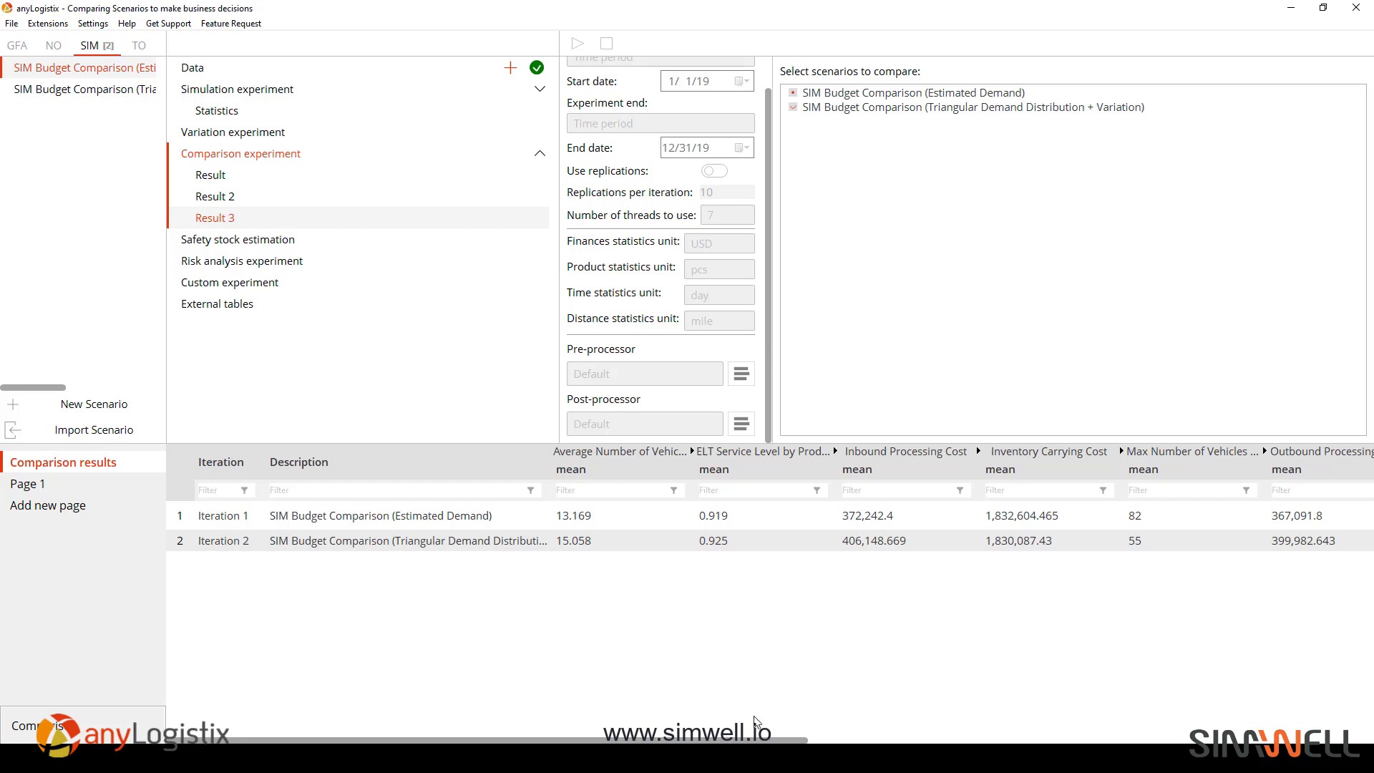
- Compare both scenarios across all result statistics, from average number of vehicles to vehicle capacity utilization, widening the ELT Service Level by Products column
{"action": "scroll", "coordinate": [694, 451], "scroll_direction": "right", "scroll_amount": 3}
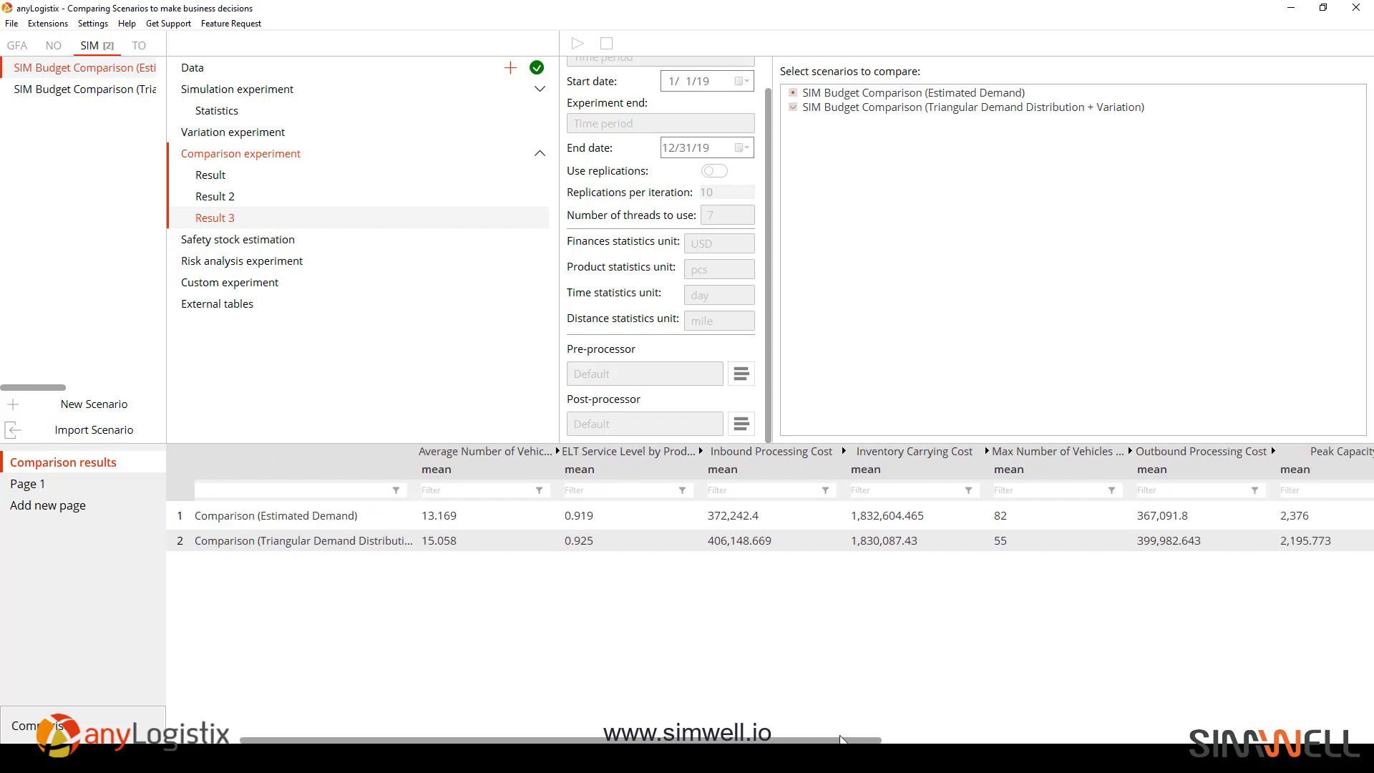
{"action": "left_click_drag", "start_coordinate": [694, 451], "coordinate": [729, 451]}
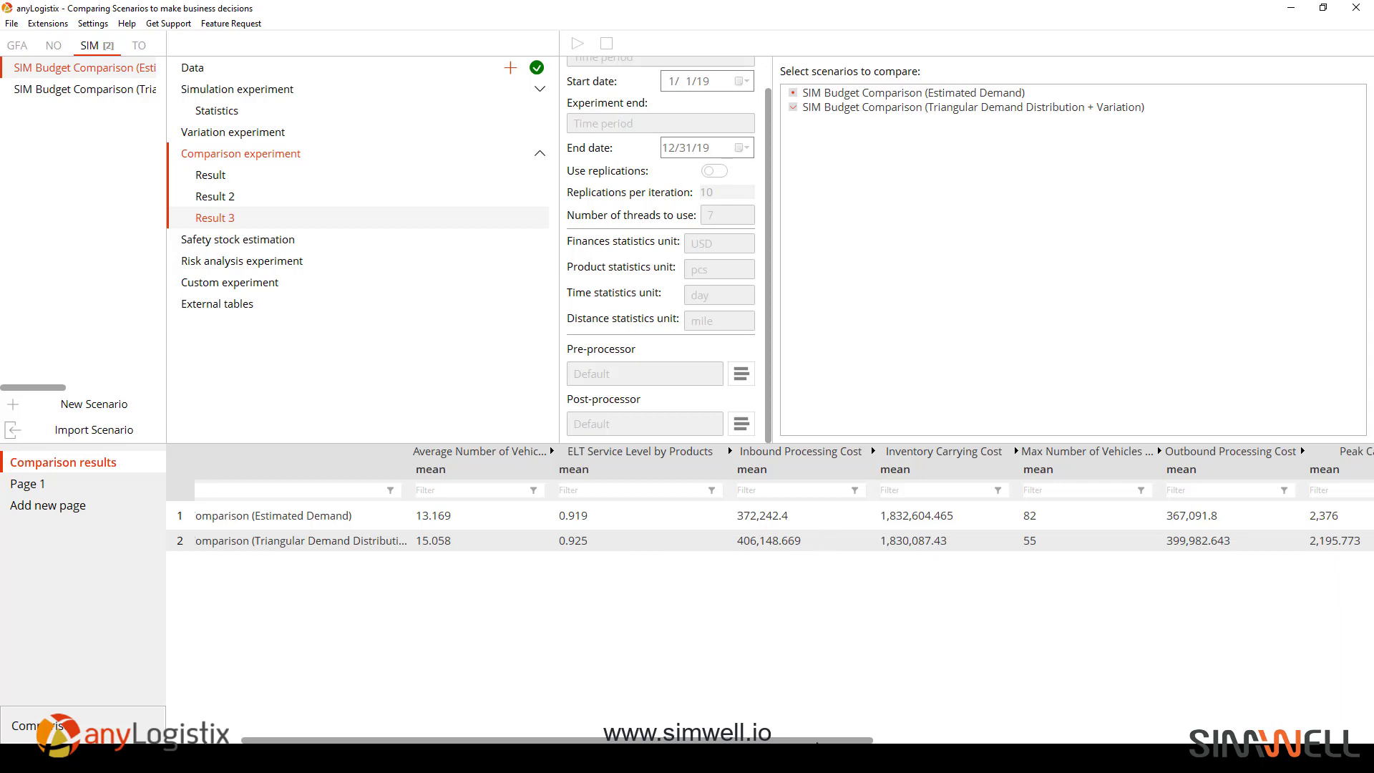
{"action": "left_click_drag", "start_coordinate": [816, 741], "coordinate": [933, 741]}
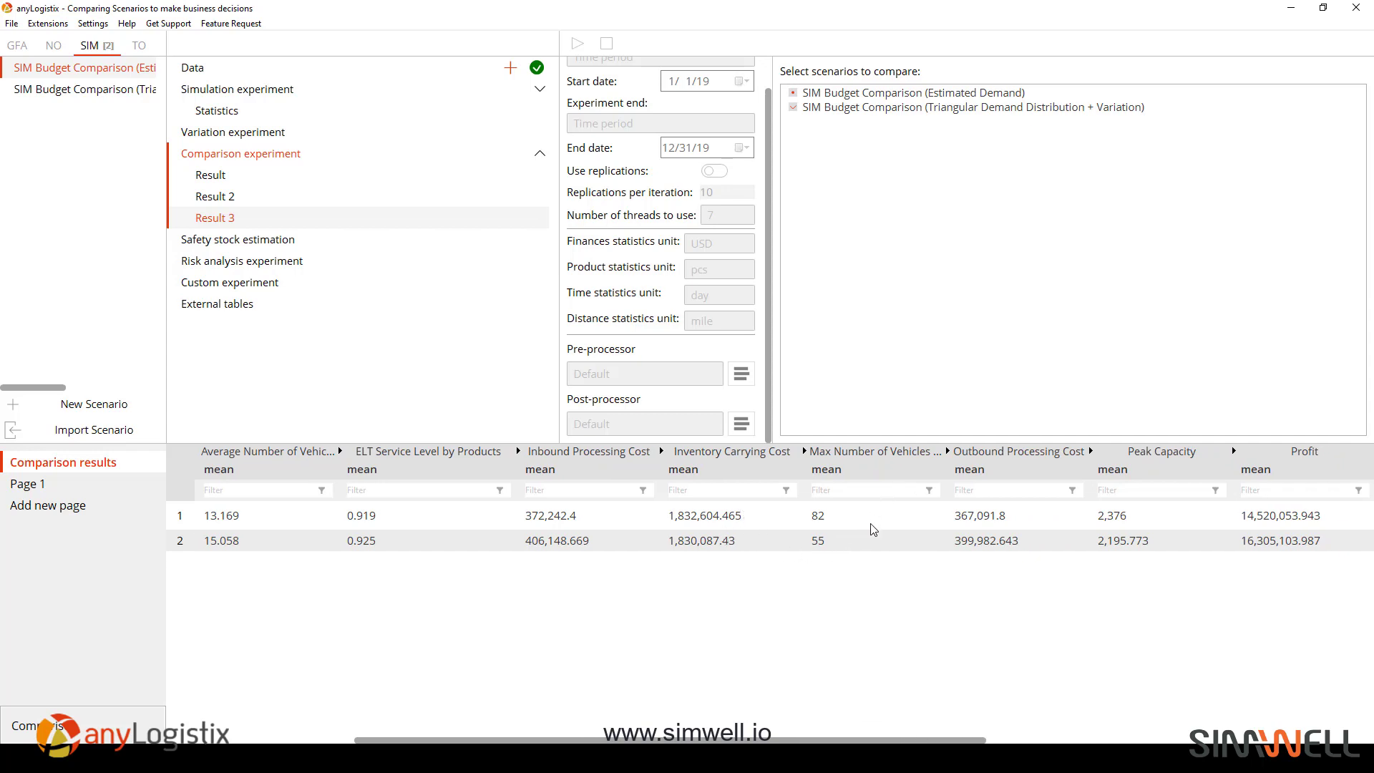
{"action": "left_click_drag", "start_coordinate": [964, 739], "coordinate": [1101, 735]}
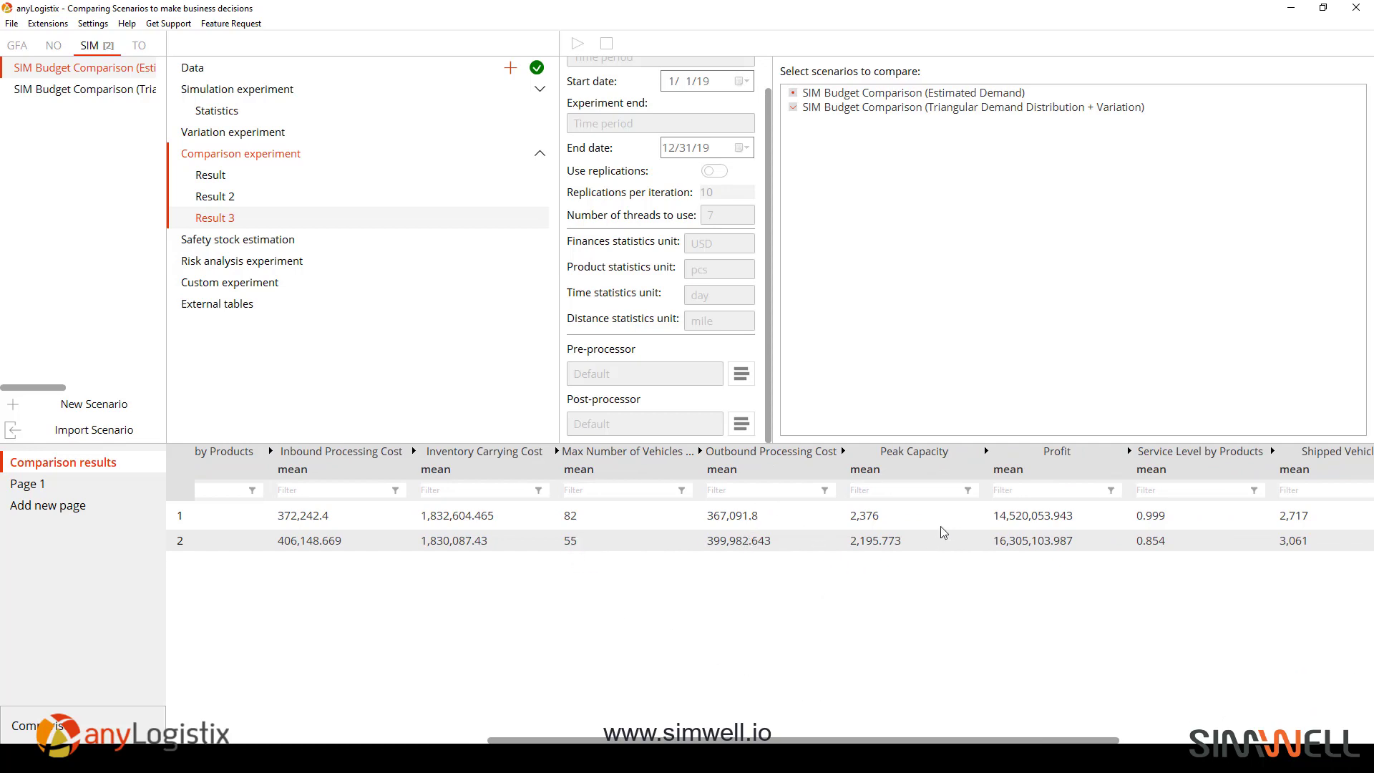
{"action": "left_click_drag", "start_coordinate": [1066, 741], "coordinate": [1281, 735]}
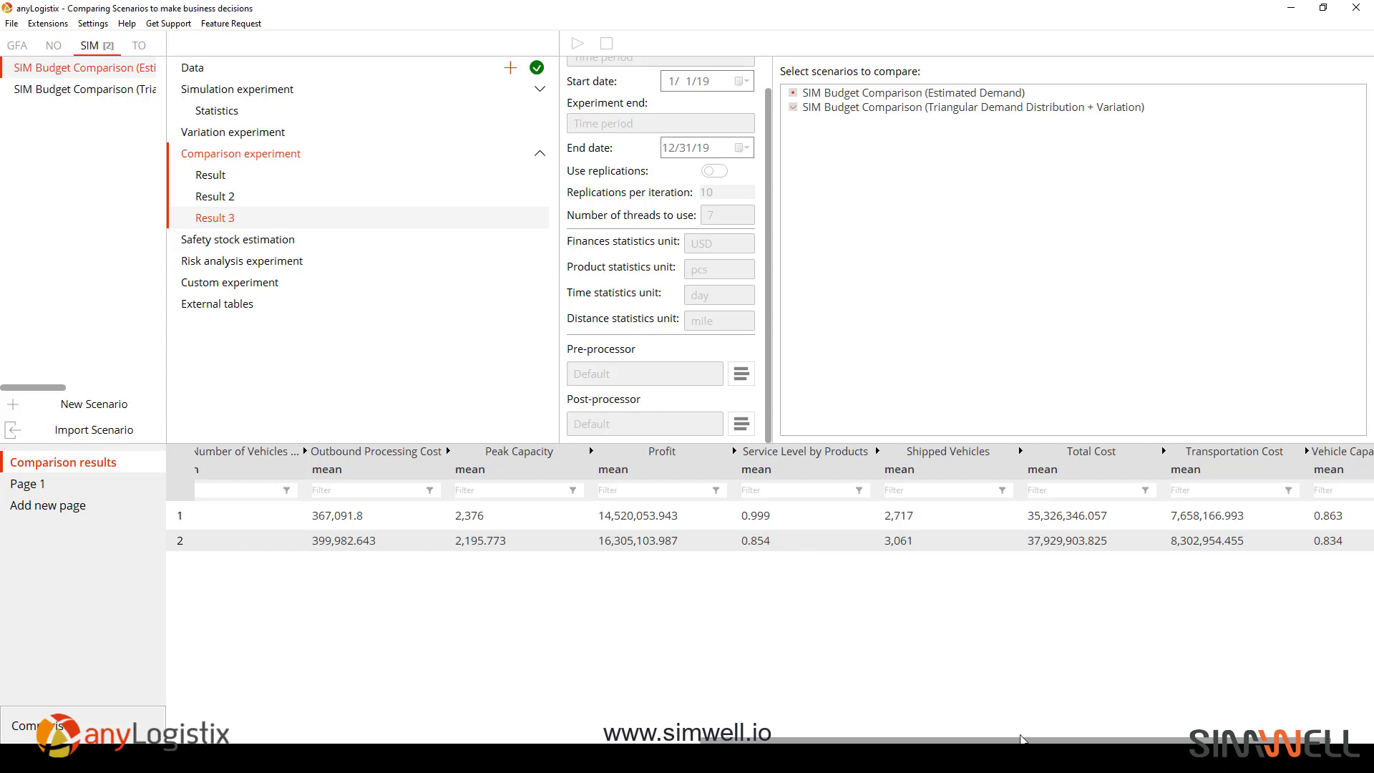
{"action": "left_click_drag", "start_coordinate": [1021, 742], "coordinate": [1138, 740]}
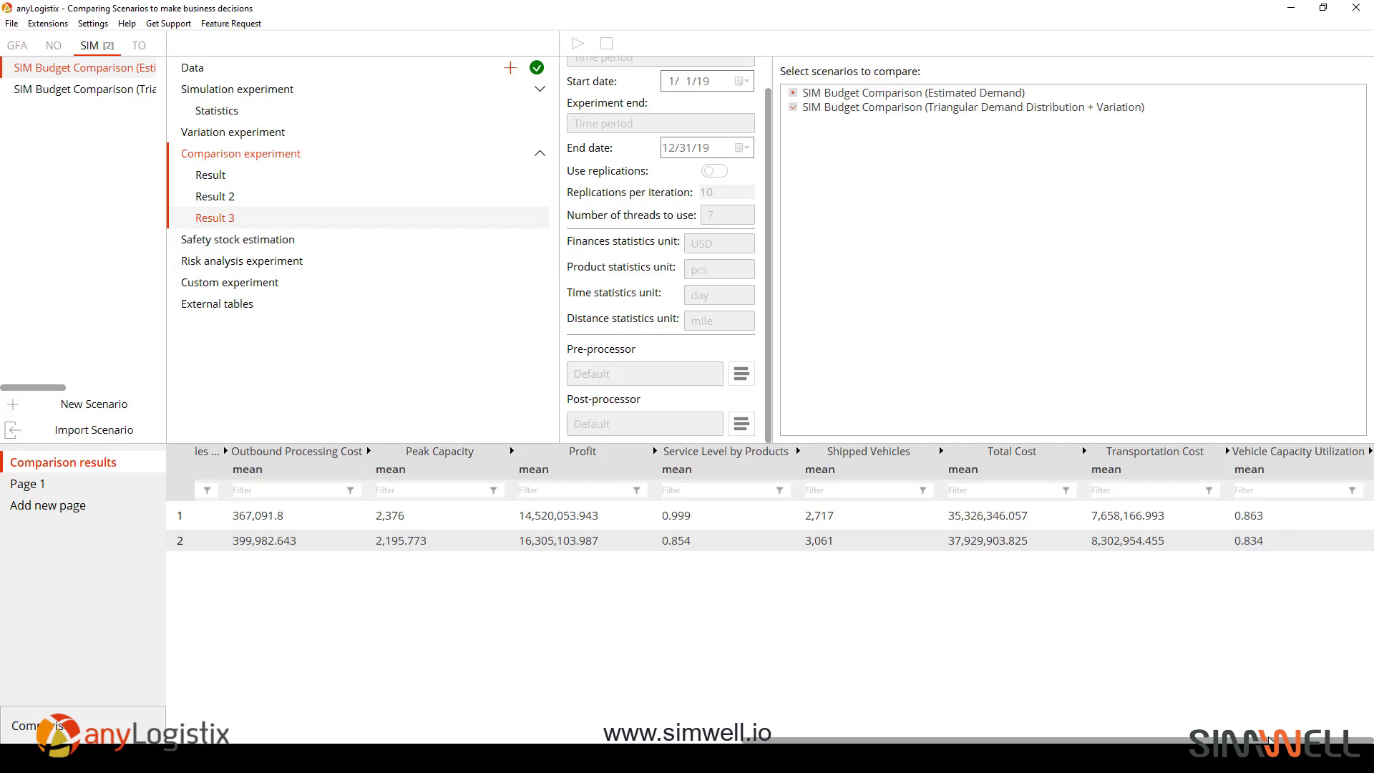
{"action": "left_click_drag", "start_coordinate": [794, 739], "coordinate": [214, 739]}
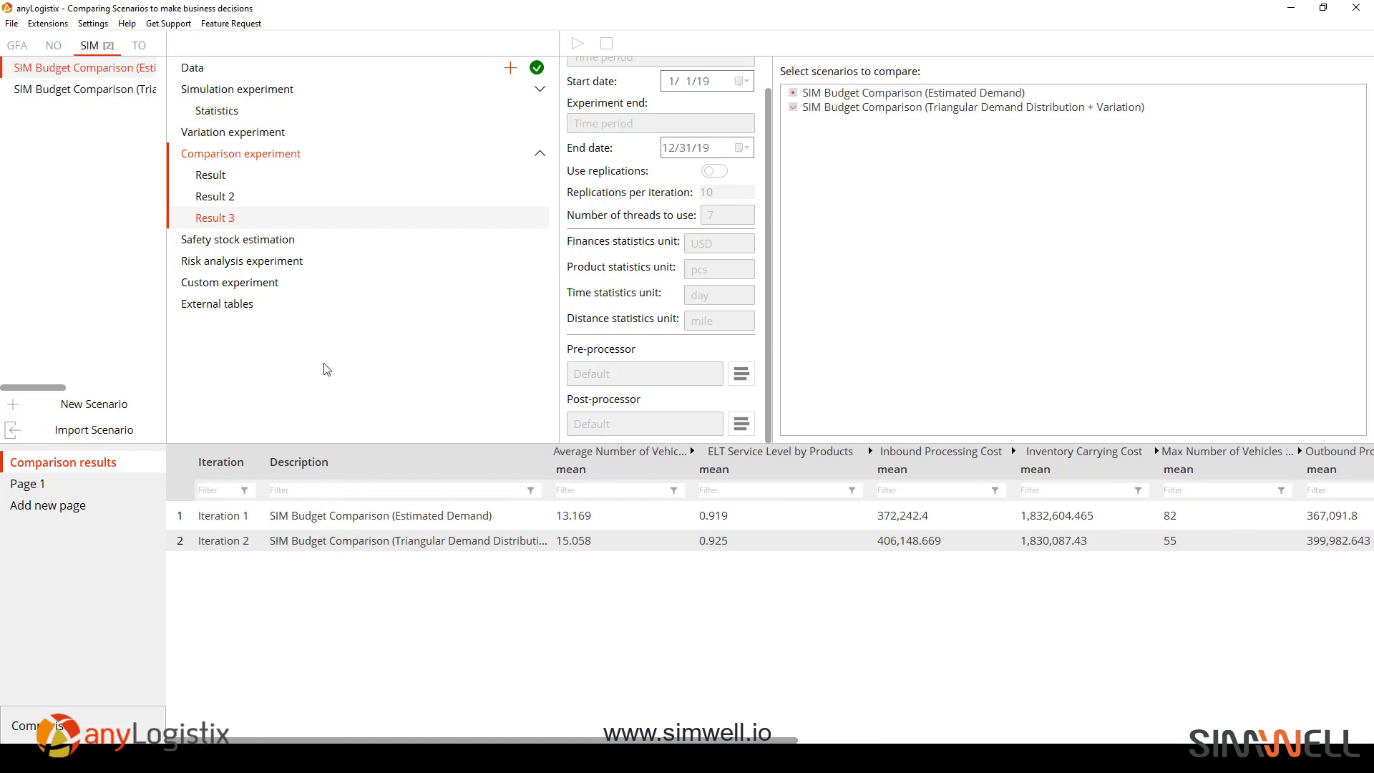
- Widen the scenario list again and create a SIM copy of the Estimated Demand scenario
{"action": "left_click_drag", "start_coordinate": [165, 32], "coordinate": [391, 40]}
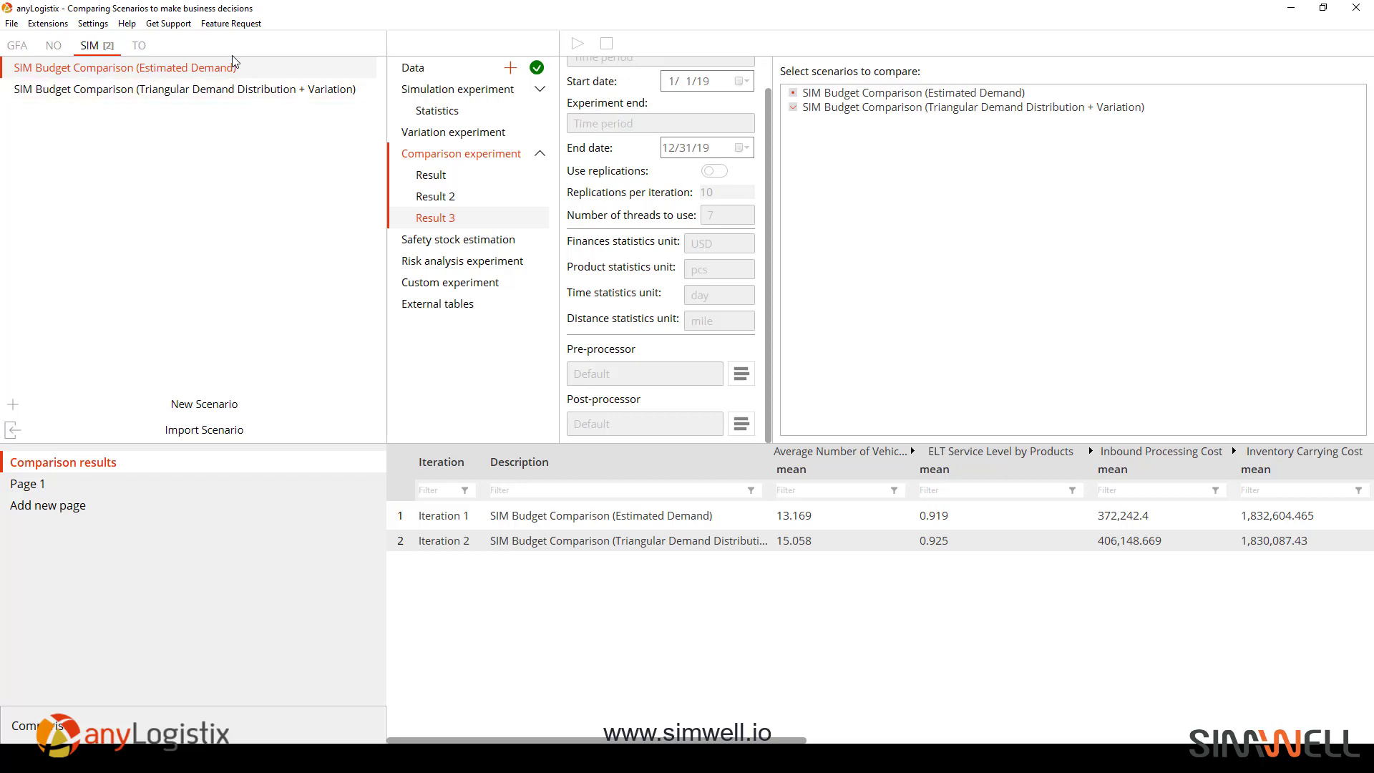
{"action": "right_click", "coordinate": [182, 74]}
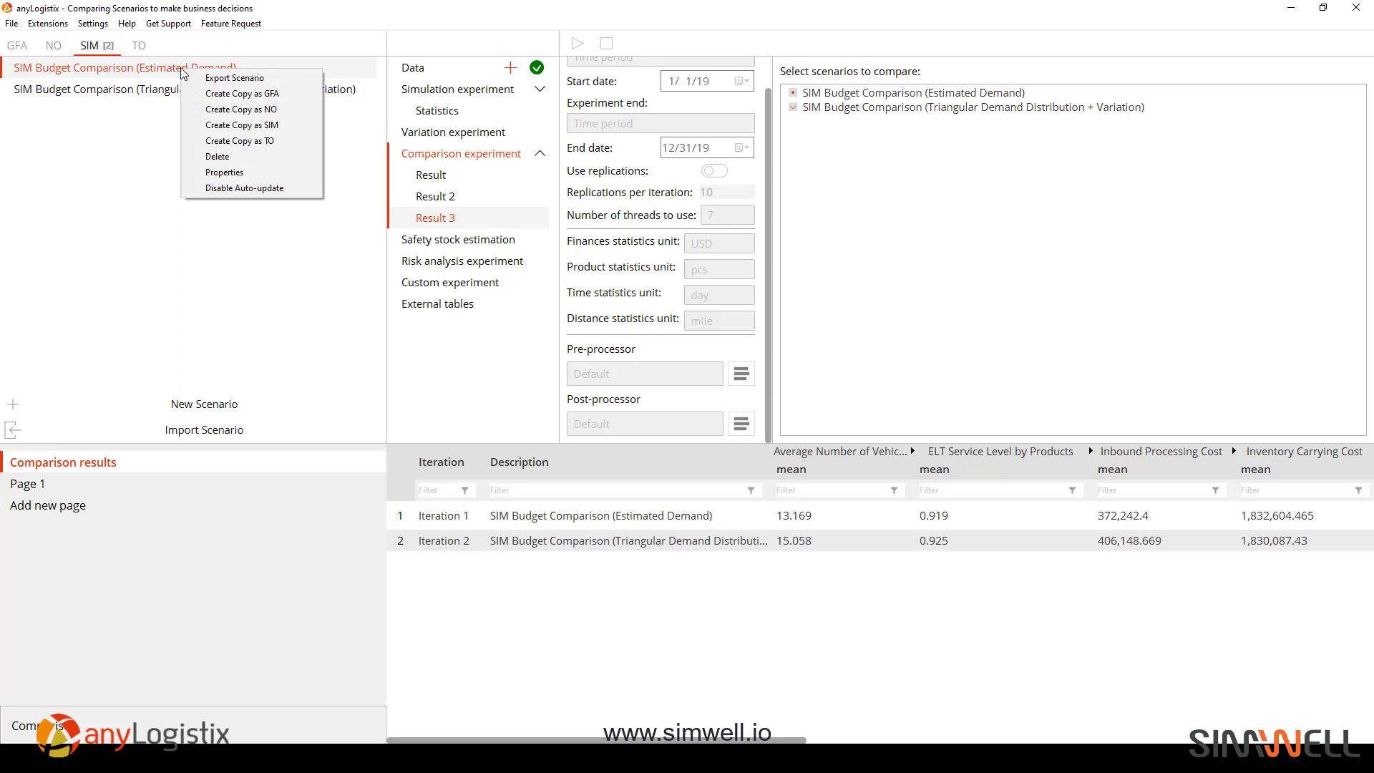
{"action": "left_click", "coordinate": [261, 125]}
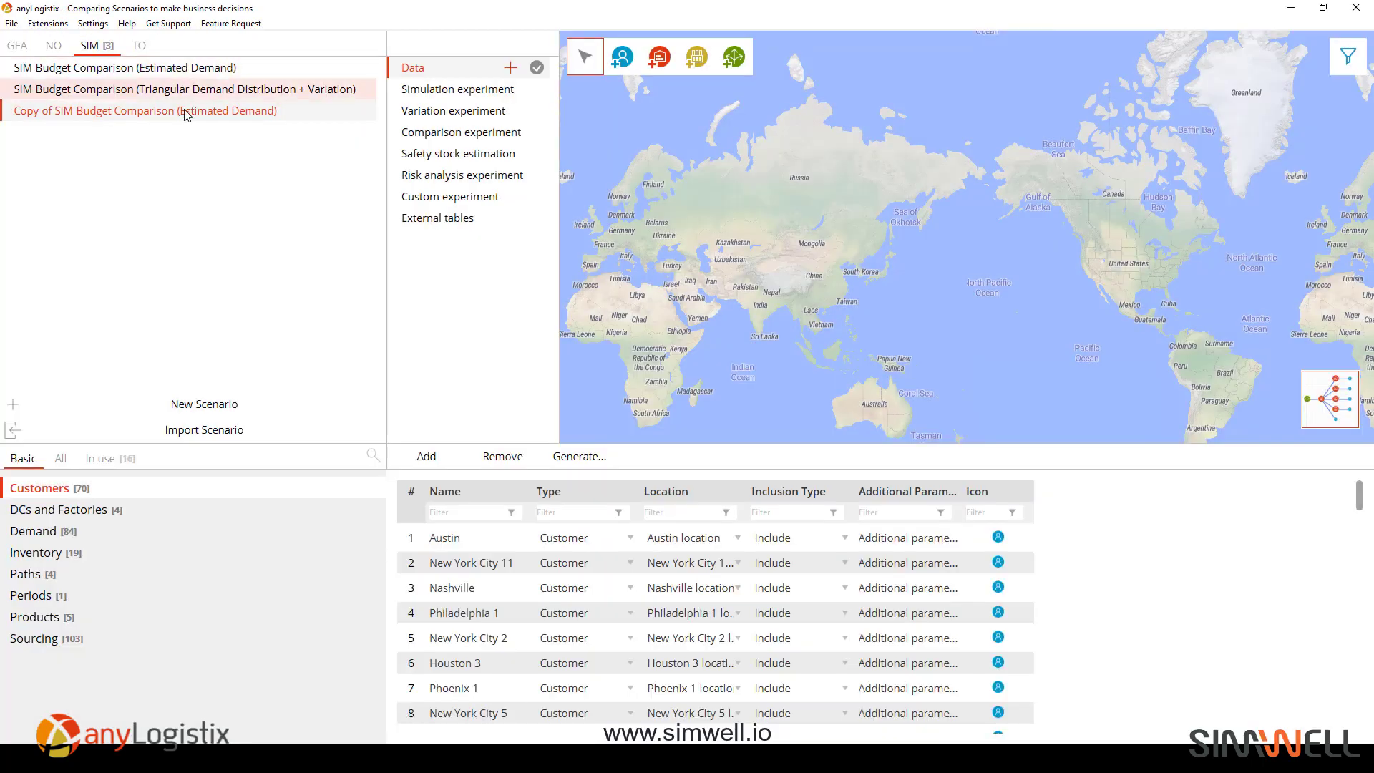
- Rename the copied scenario as "Copy of SIM Budget Comparison (Increase Demand by 20%)" in its properties
{"action": "right_click", "coordinate": [206, 120]}
{"action": "left_click", "coordinate": [286, 218]}
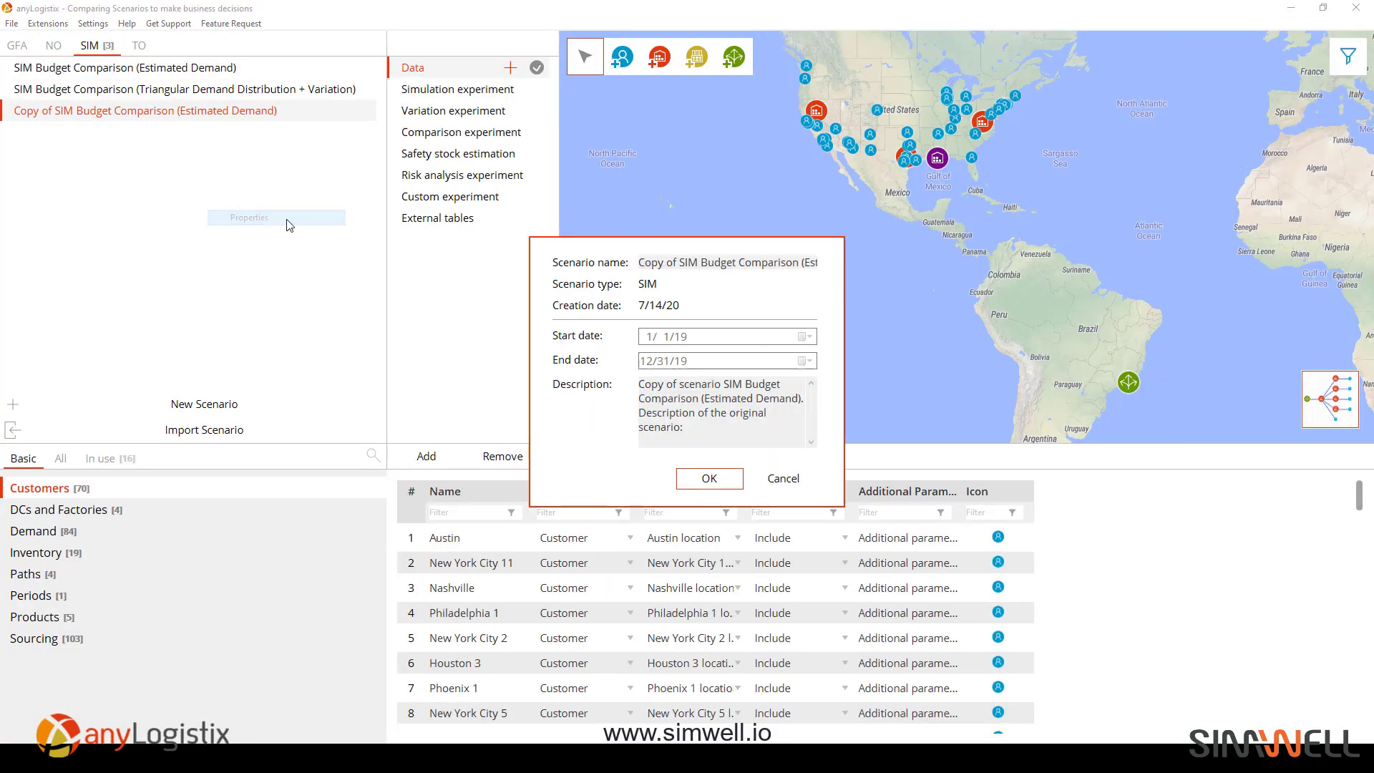
{"action": "left_click", "coordinate": [725, 264]}
{"action": "left_click_drag", "start_coordinate": [723, 261], "coordinate": [770, 262]}
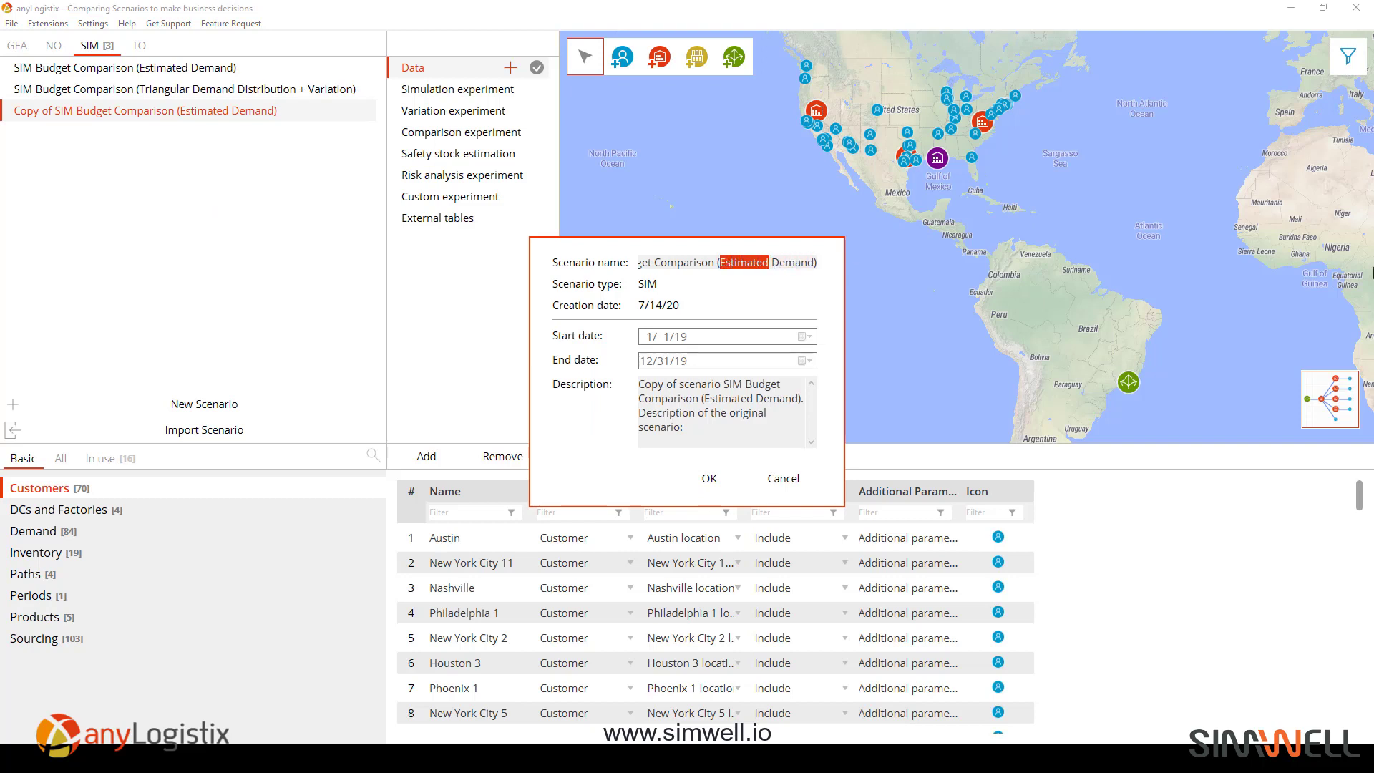
{"action": "type", "text": "Increa"}
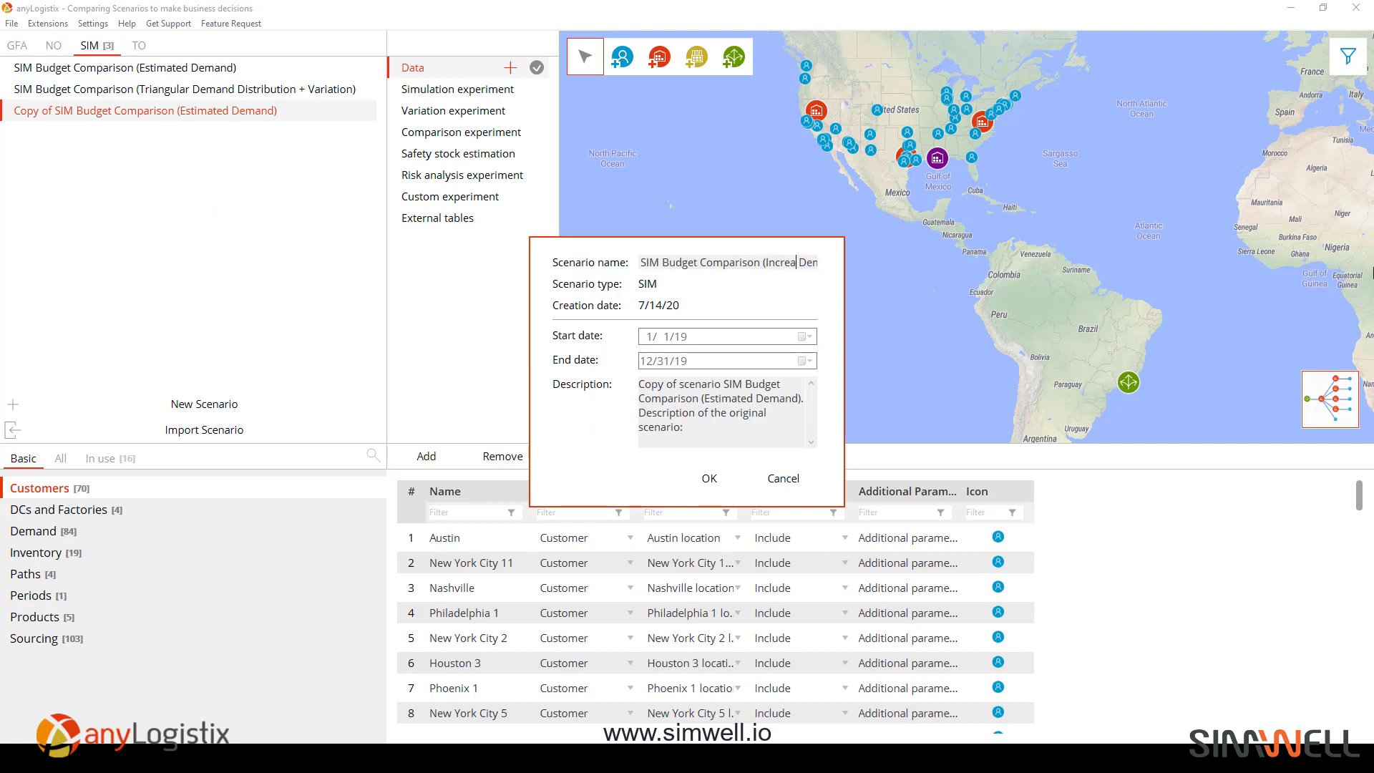
{"action": "type", "text": "se"}
{"action": "left_click", "coordinate": [786, 261]}
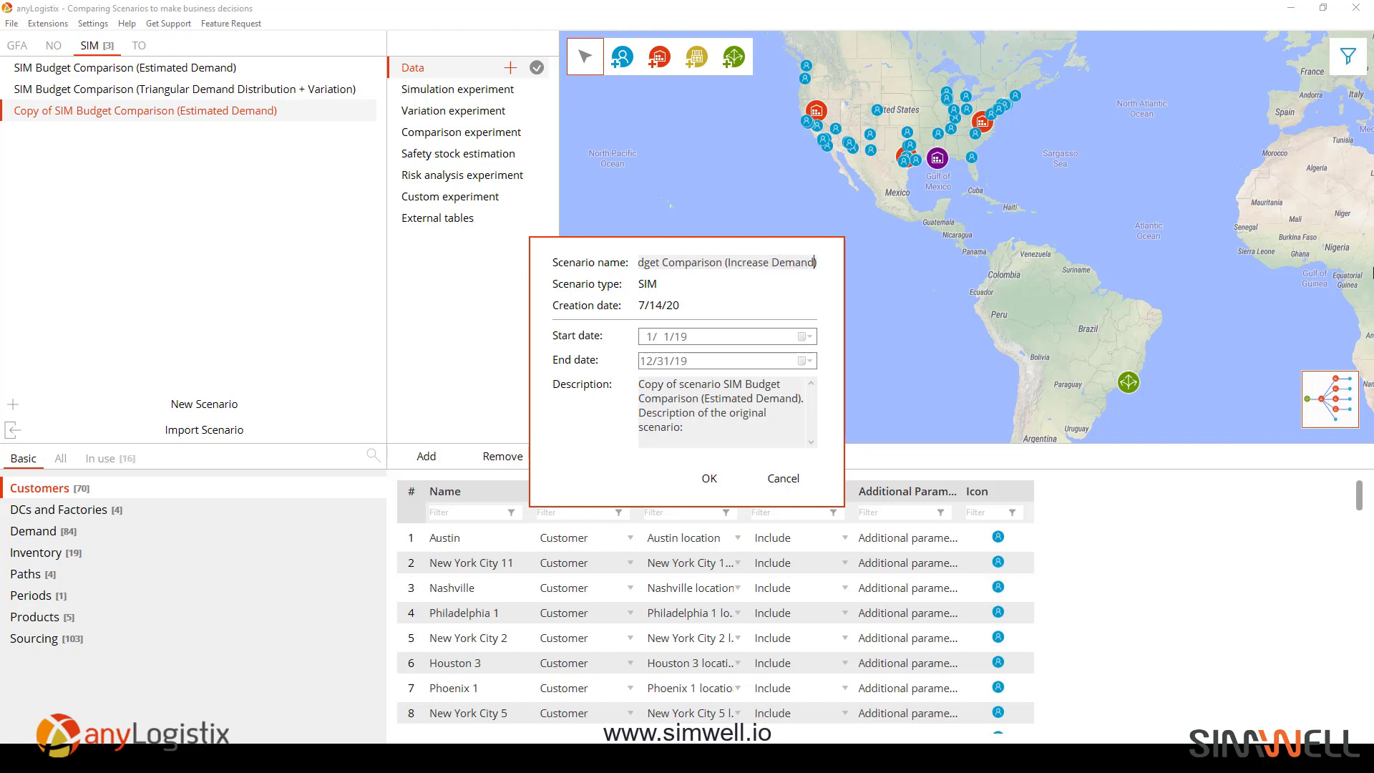
{"action": "type", "text": "by 20%"}
{"action": "left_click", "coordinate": [709, 478]}
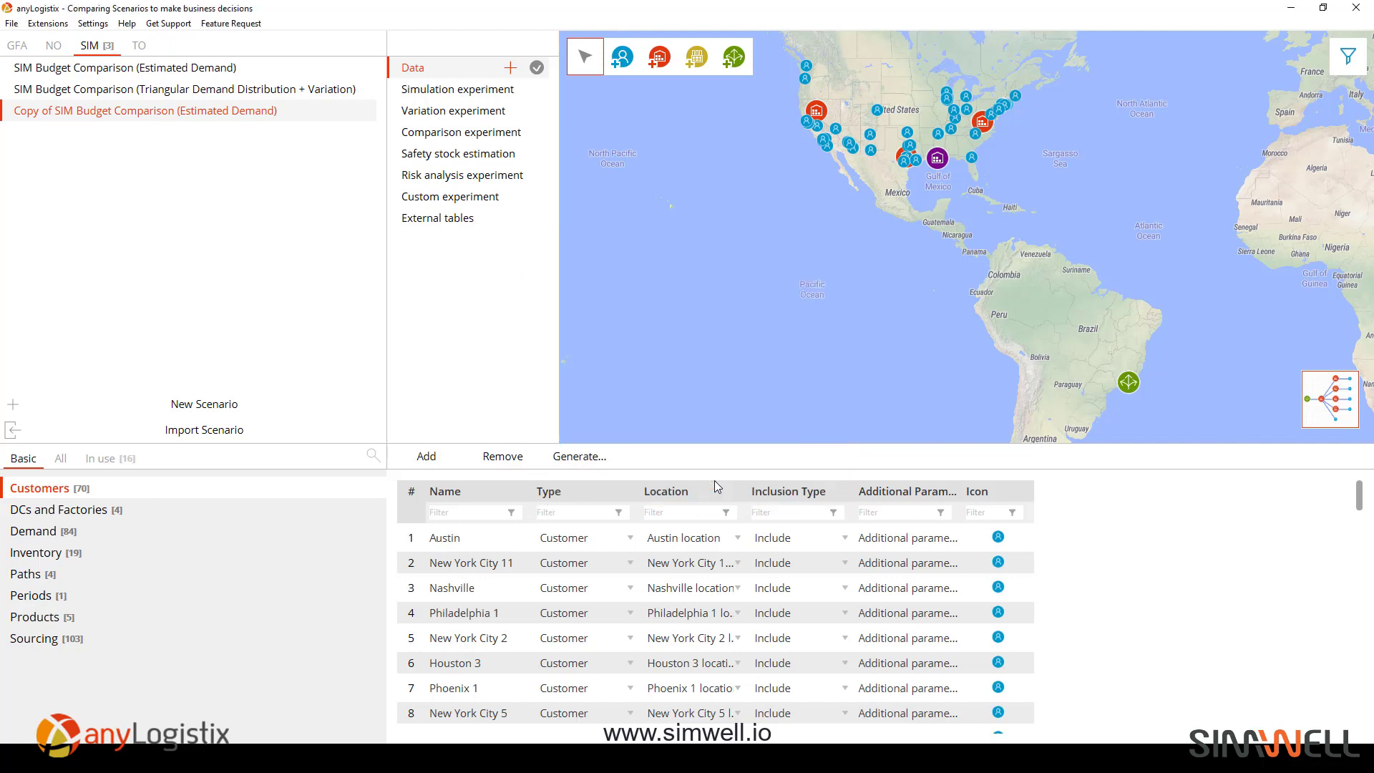
- Set the demand coefficient of the scenario's only time period to 1.2
{"action": "left_click", "coordinate": [107, 458]}
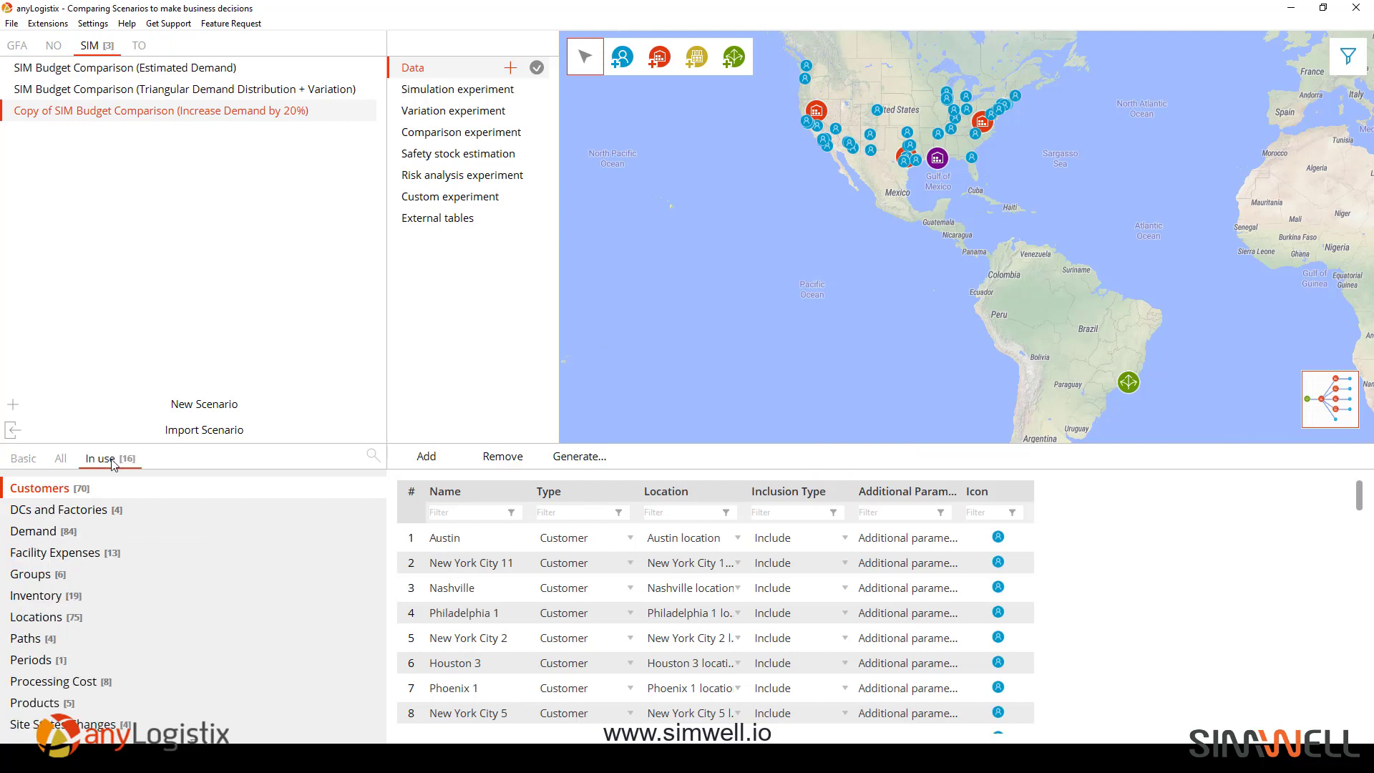
{"action": "scroll", "coordinate": [39, 601], "scroll_direction": "down", "scroll_amount": 1}
{"action": "left_click", "coordinate": [37, 622]}
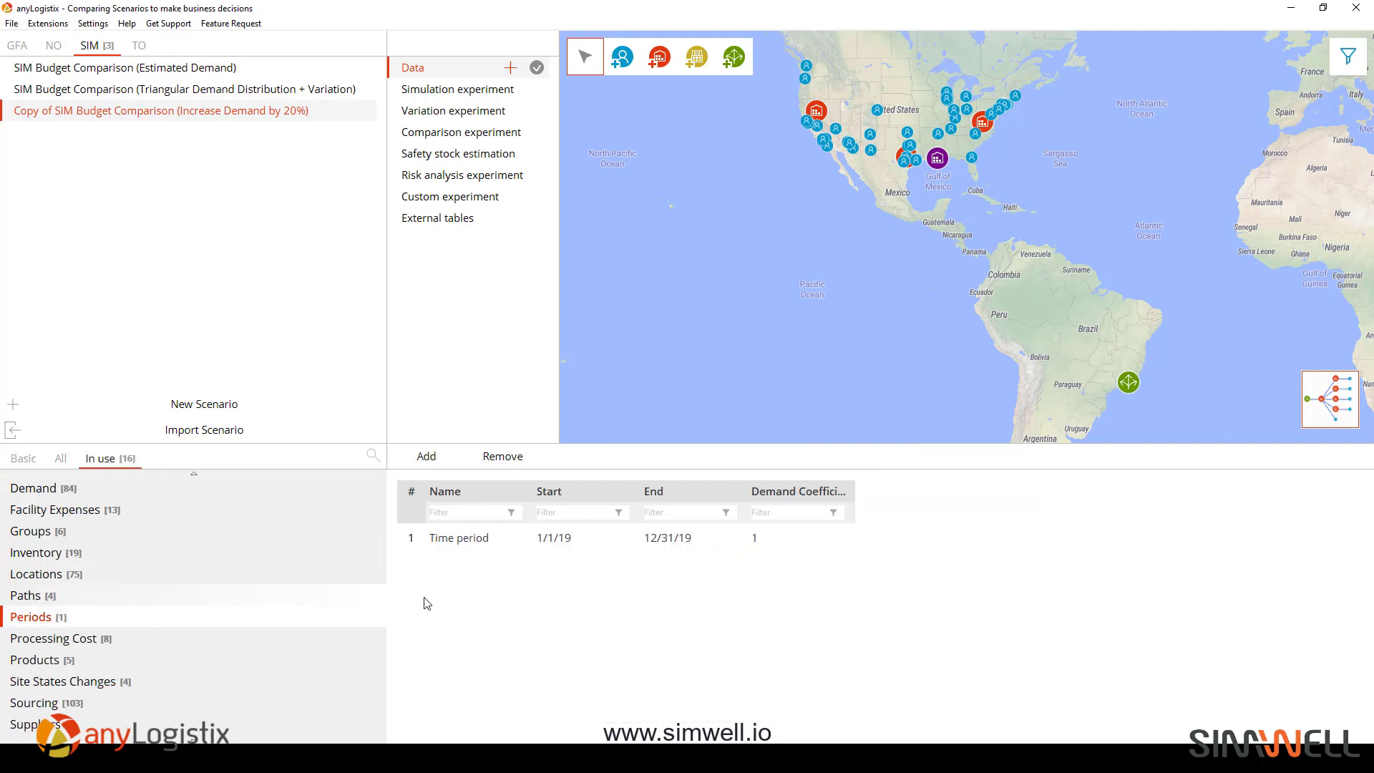
{"action": "double_click", "coordinate": [775, 536]}
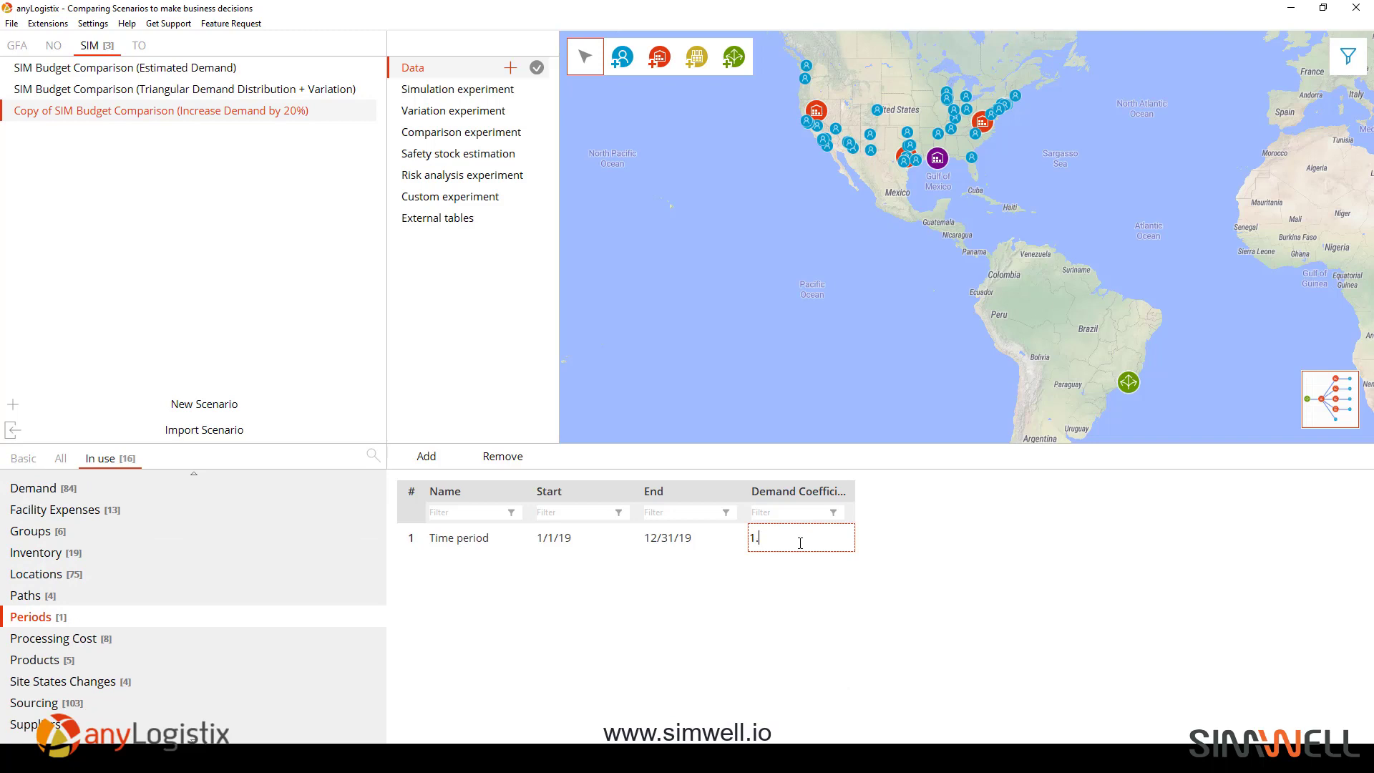
{"action": "key", "text": "Return"}
- Include the Increase Demand by 20% copy in the Estimated Demand scenario's comparison experiment and run it for all three scenarios
{"action": "left_click", "coordinate": [243, 68]}
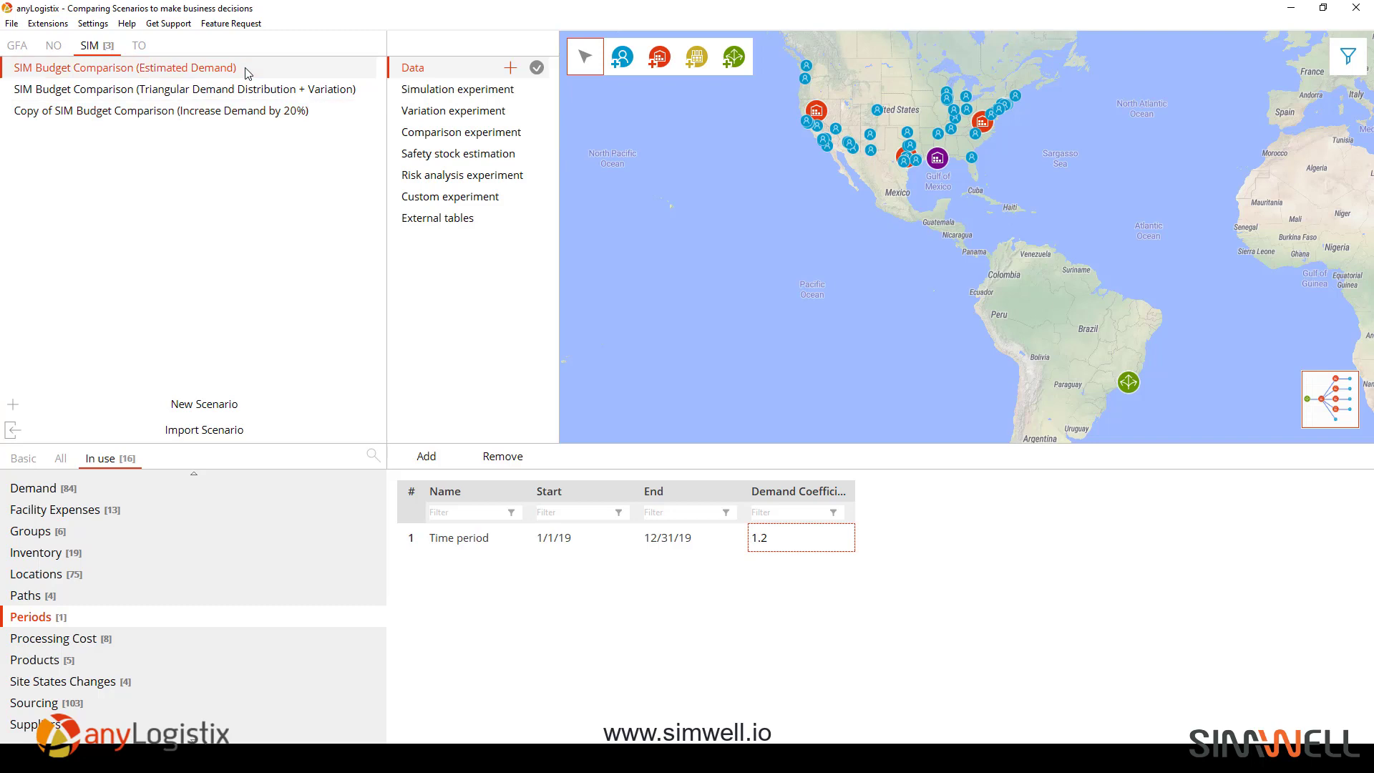
{"action": "left_click", "coordinate": [477, 162]}
{"action": "left_click", "coordinate": [793, 122]}
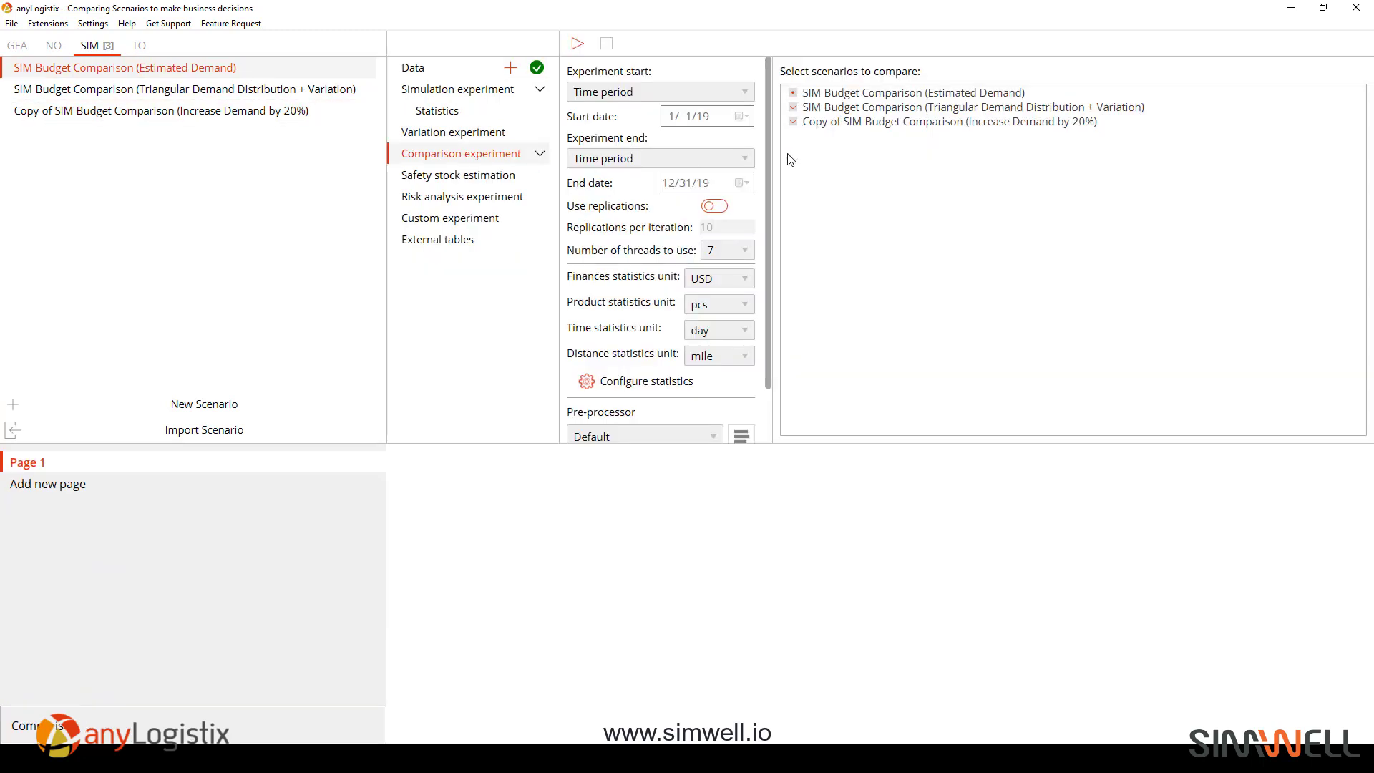
{"action": "scroll", "coordinate": [768, 215], "scroll_direction": "down", "scroll_amount": 3}
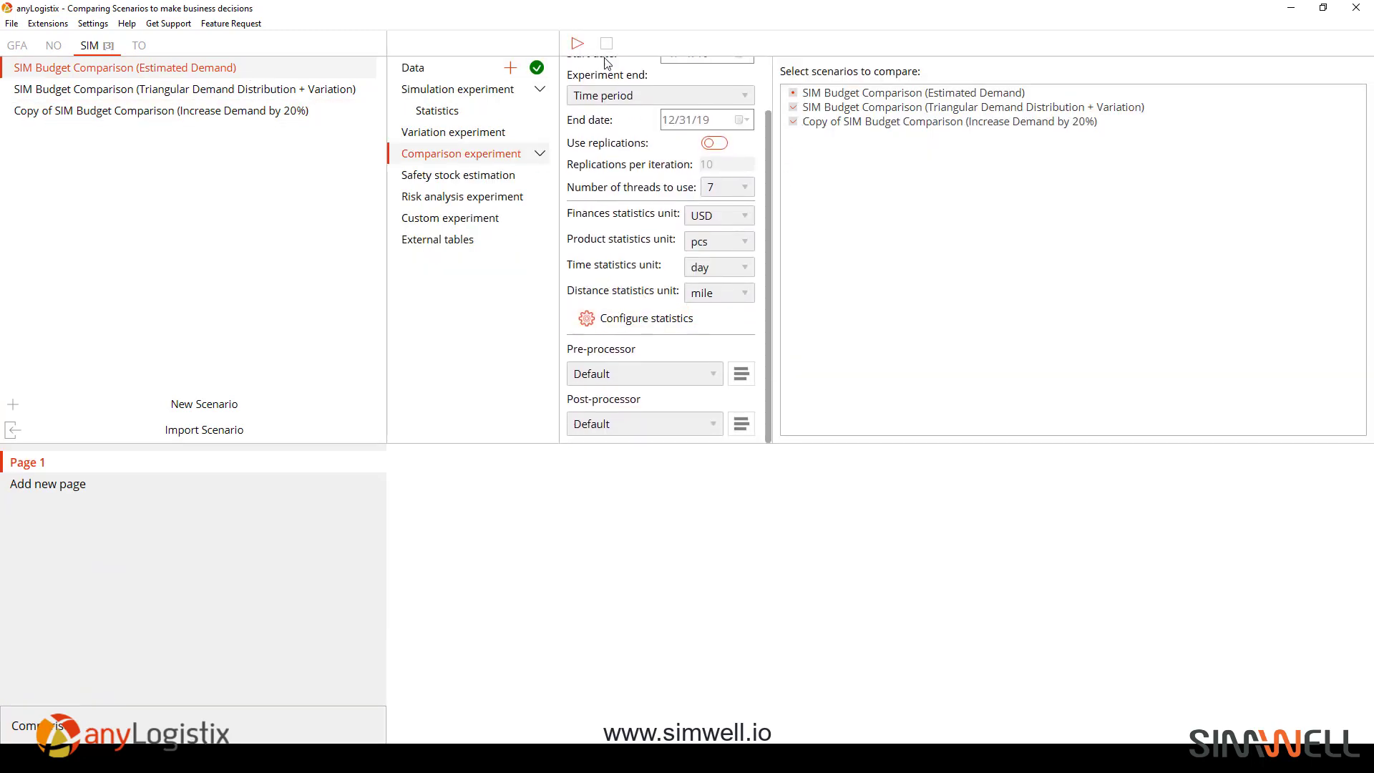
{"action": "left_click", "coordinate": [577, 44]}
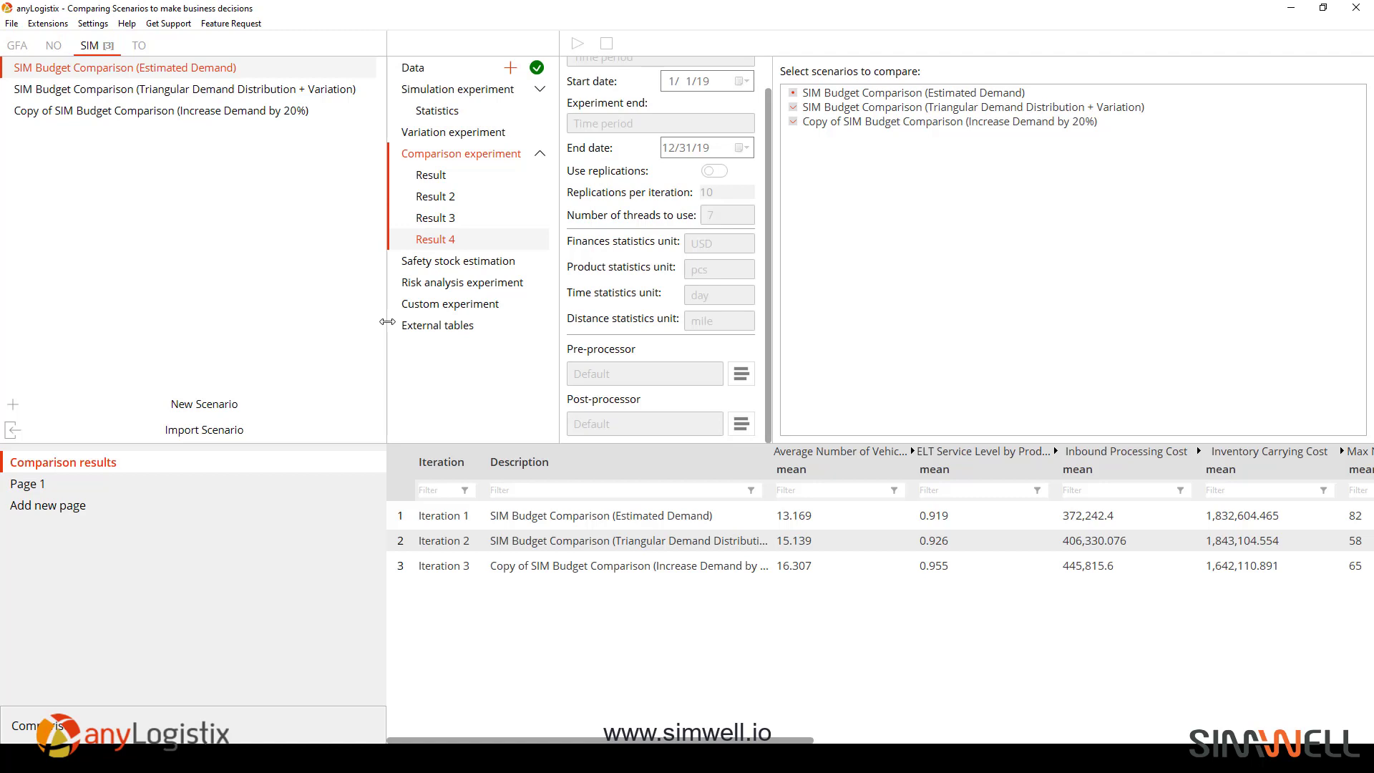
- Compare the three scenarios across all result statistics, narrowing the scenario list and widening the Average Number of Vehicles Used column
{"action": "left_click_drag", "start_coordinate": [387, 321], "coordinate": [200, 334]}
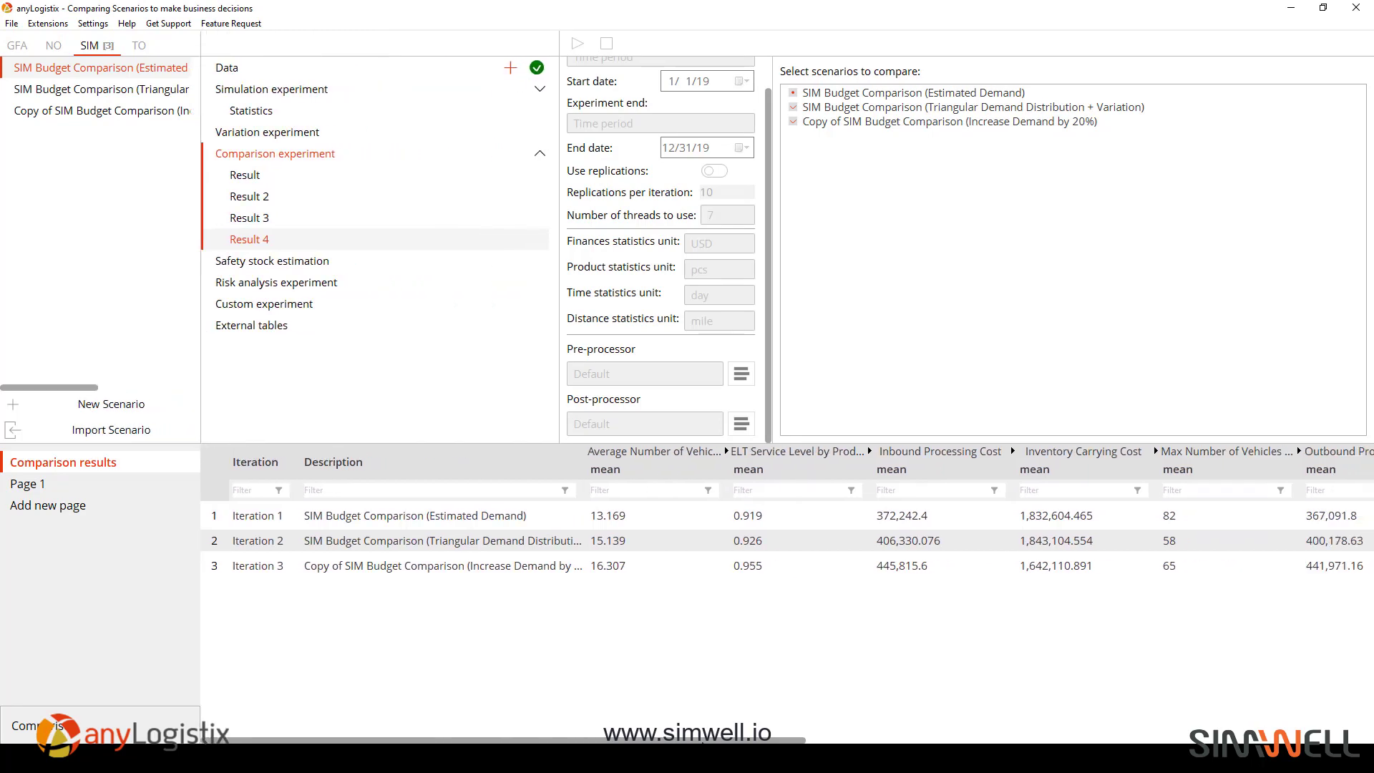
{"action": "left_click_drag", "start_coordinate": [704, 739], "coordinate": [730, 739]}
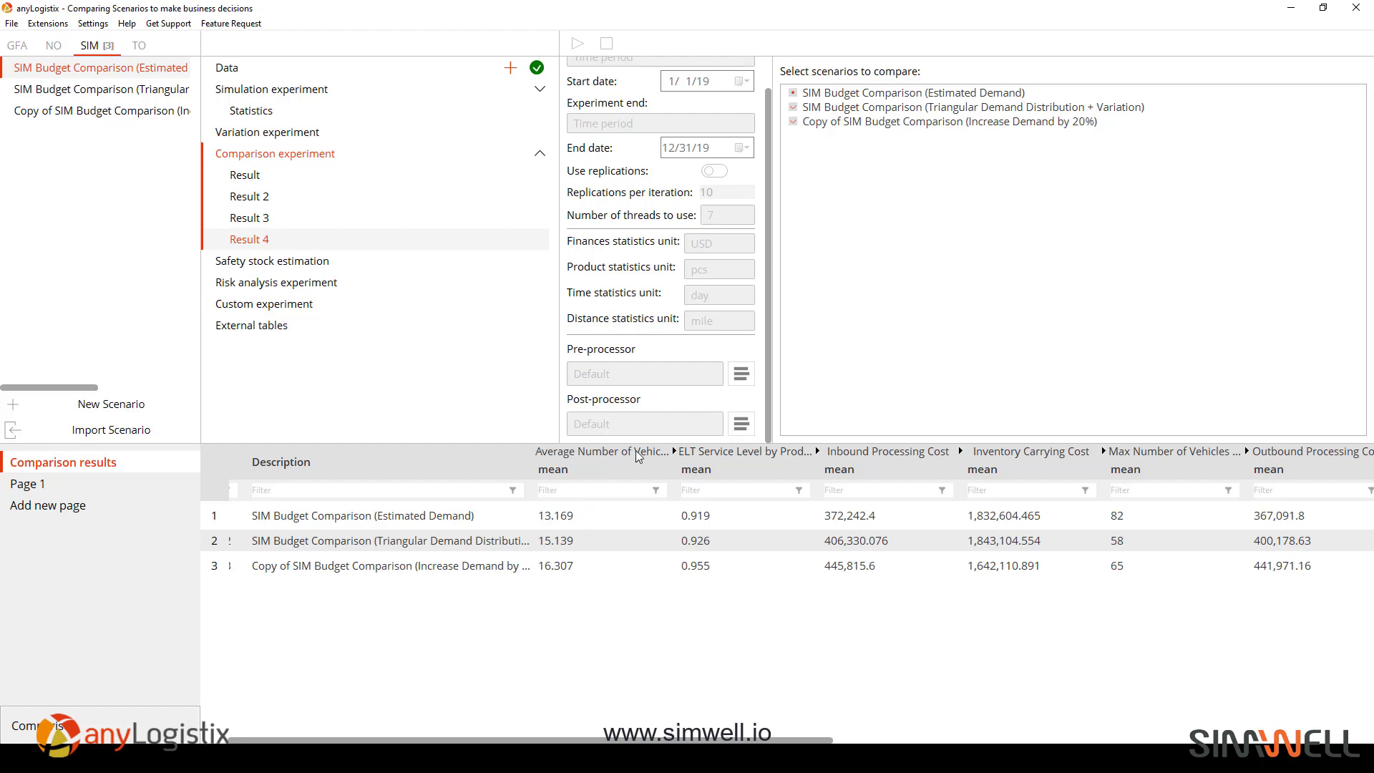
{"action": "left_click_drag", "start_coordinate": [676, 452], "coordinate": [733, 452]}
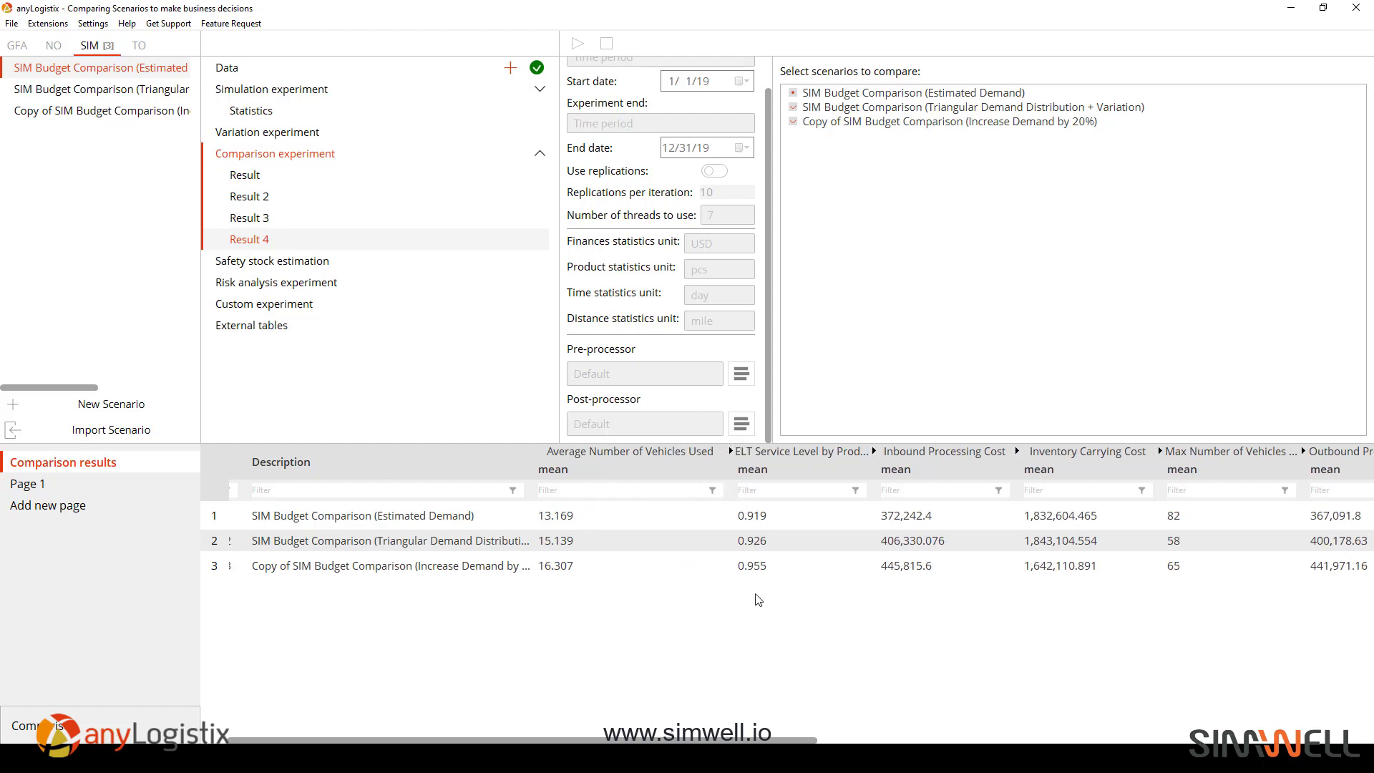
{"action": "left_click_drag", "start_coordinate": [762, 741], "coordinate": [1343, 737]}
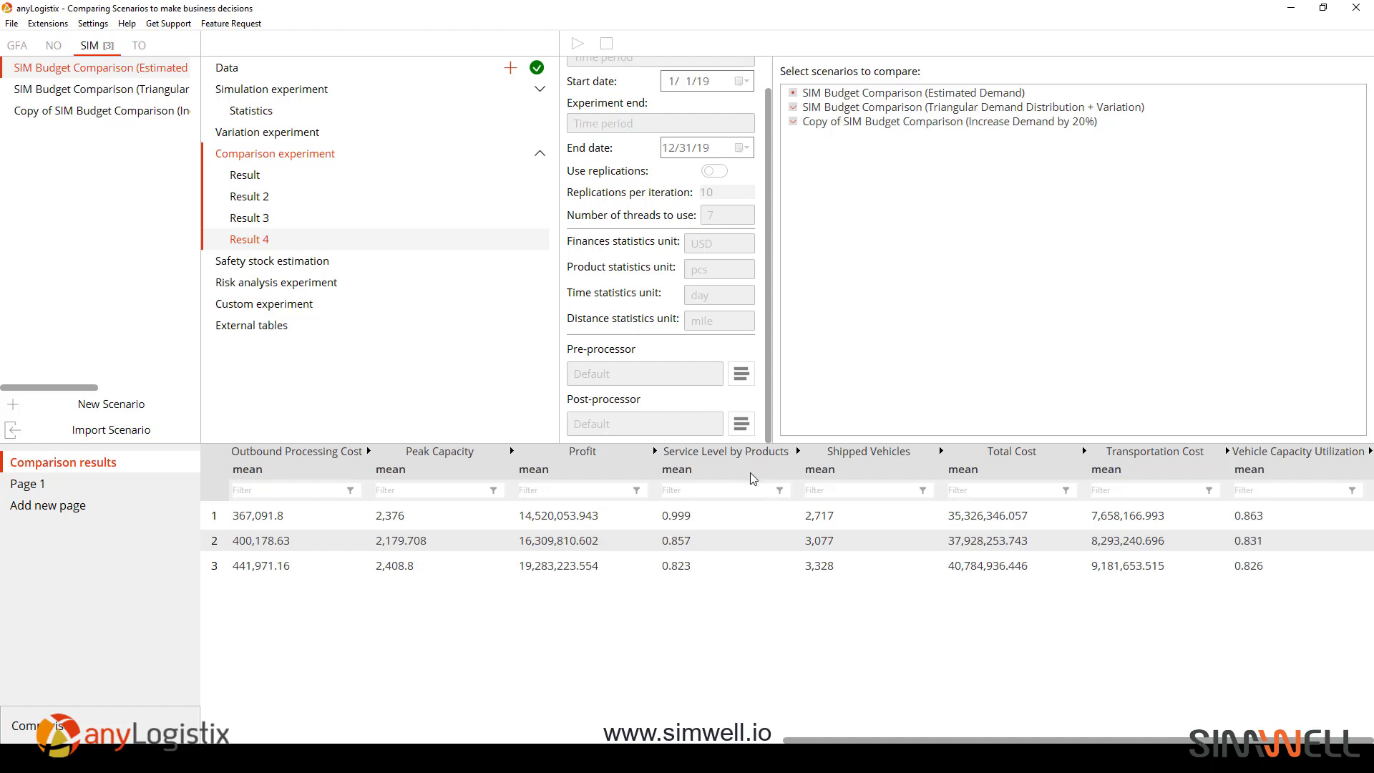
- Add the Estimated Demand simulation's per-source service level by products chart to the comparison as "Service Level by Products (Per Source) - Baseline"
{"action": "left_click", "coordinate": [271, 115]}
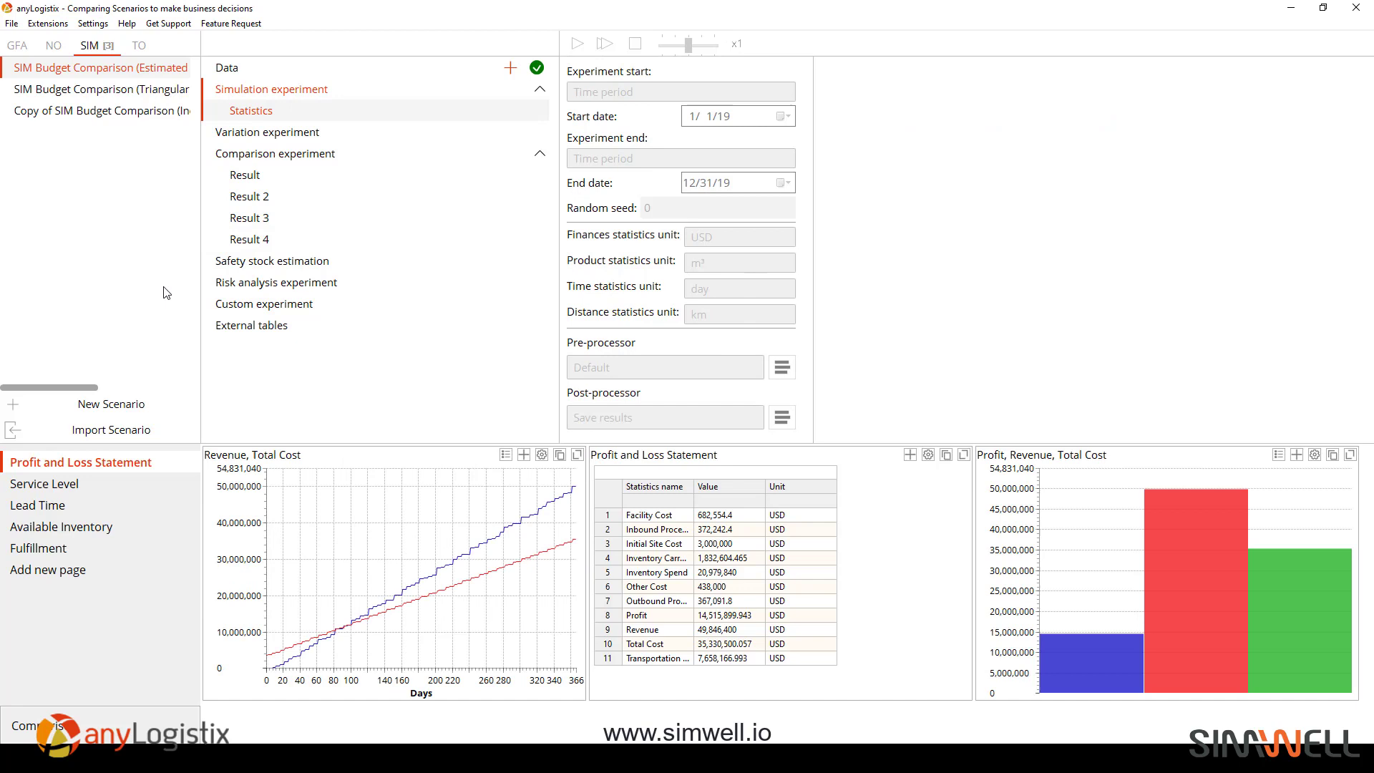
{"action": "left_click", "coordinate": [44, 484]}
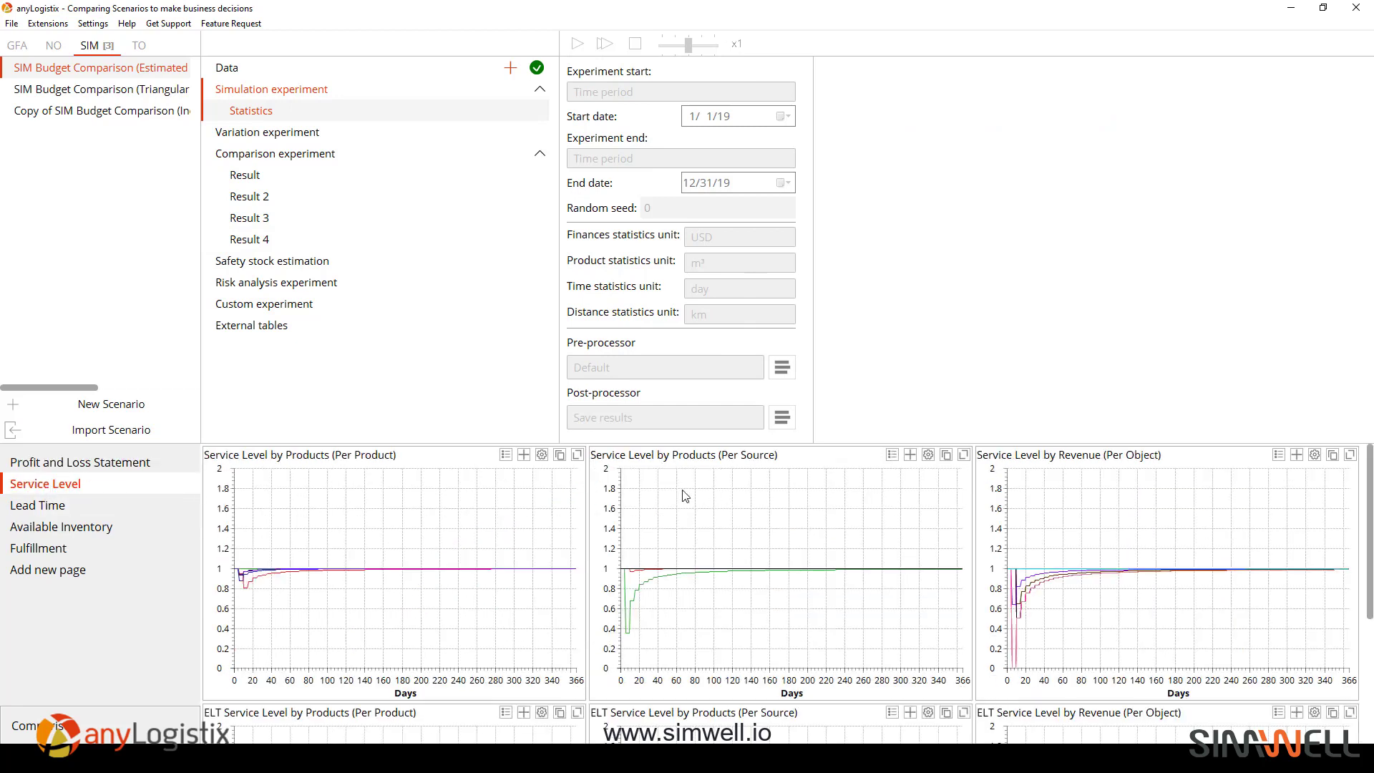
{"action": "scroll", "coordinate": [759, 519], "scroll_direction": "down", "scroll_amount": 1}
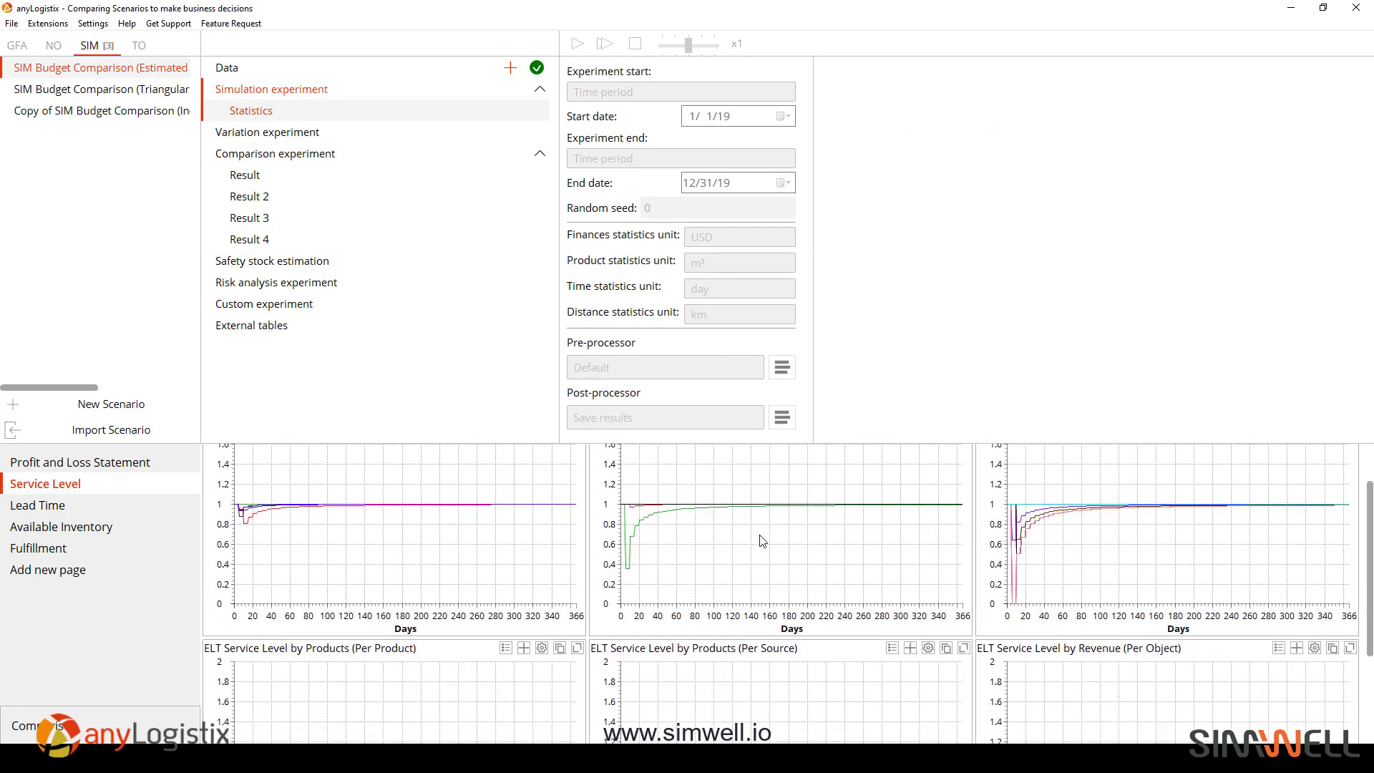
{"action": "scroll", "coordinate": [759, 516], "scroll_direction": "up", "scroll_amount": 1}
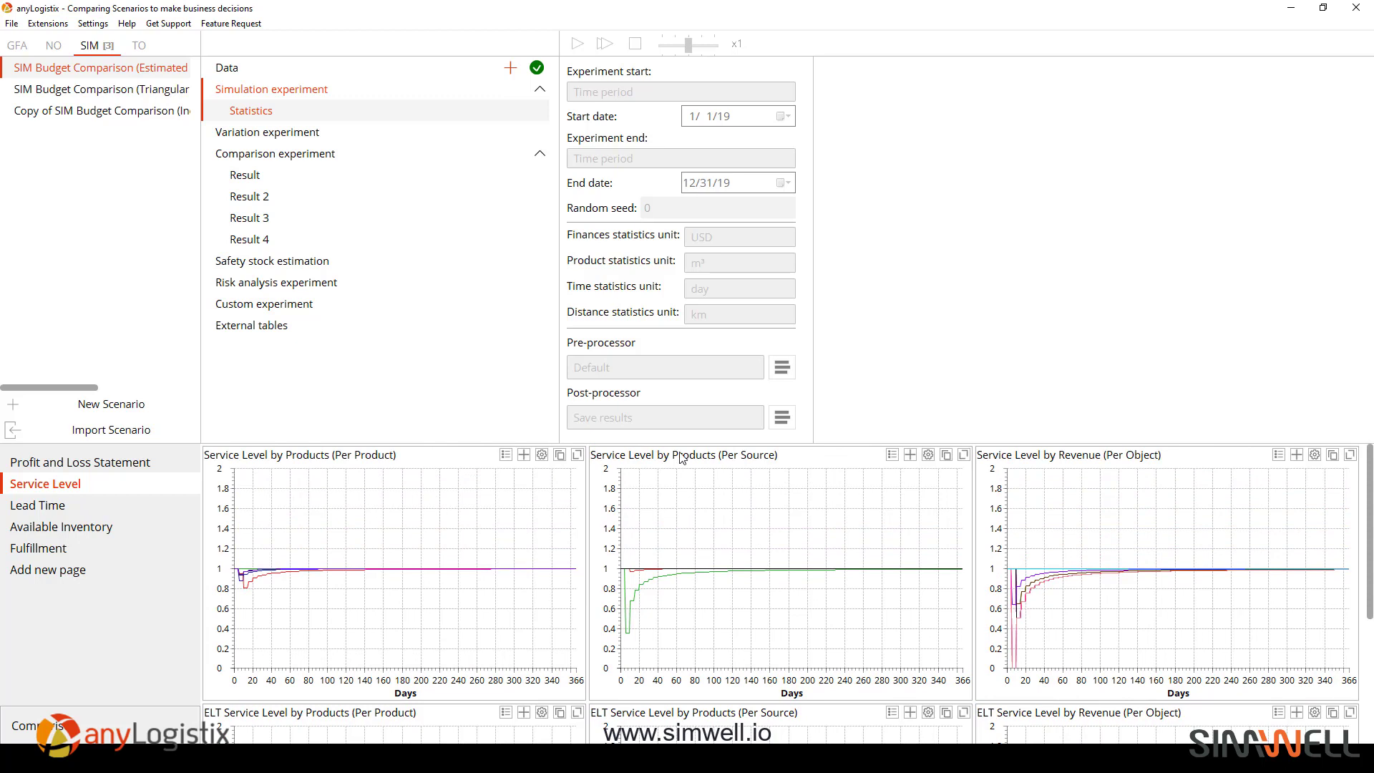
{"action": "left_click", "coordinate": [910, 456]}
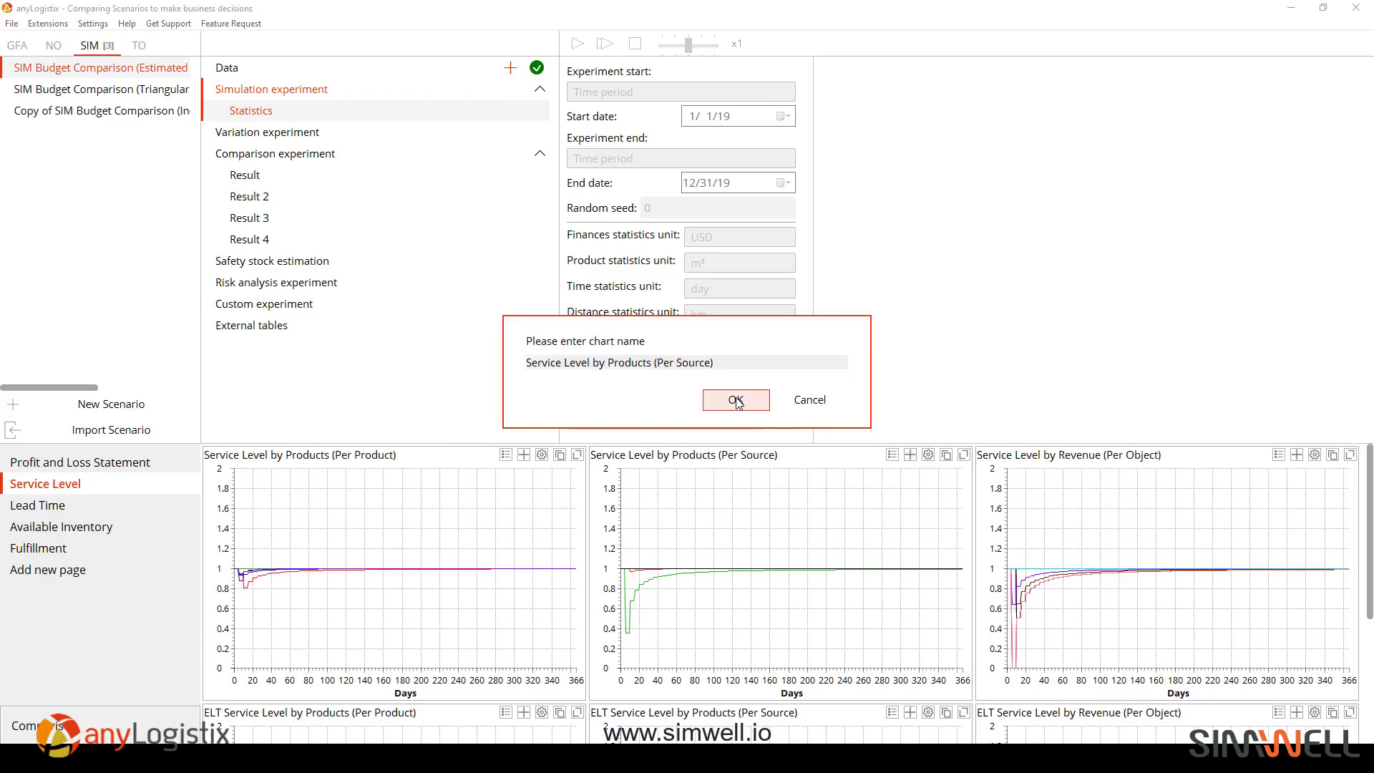
{"action": "left_click", "coordinate": [726, 362]}
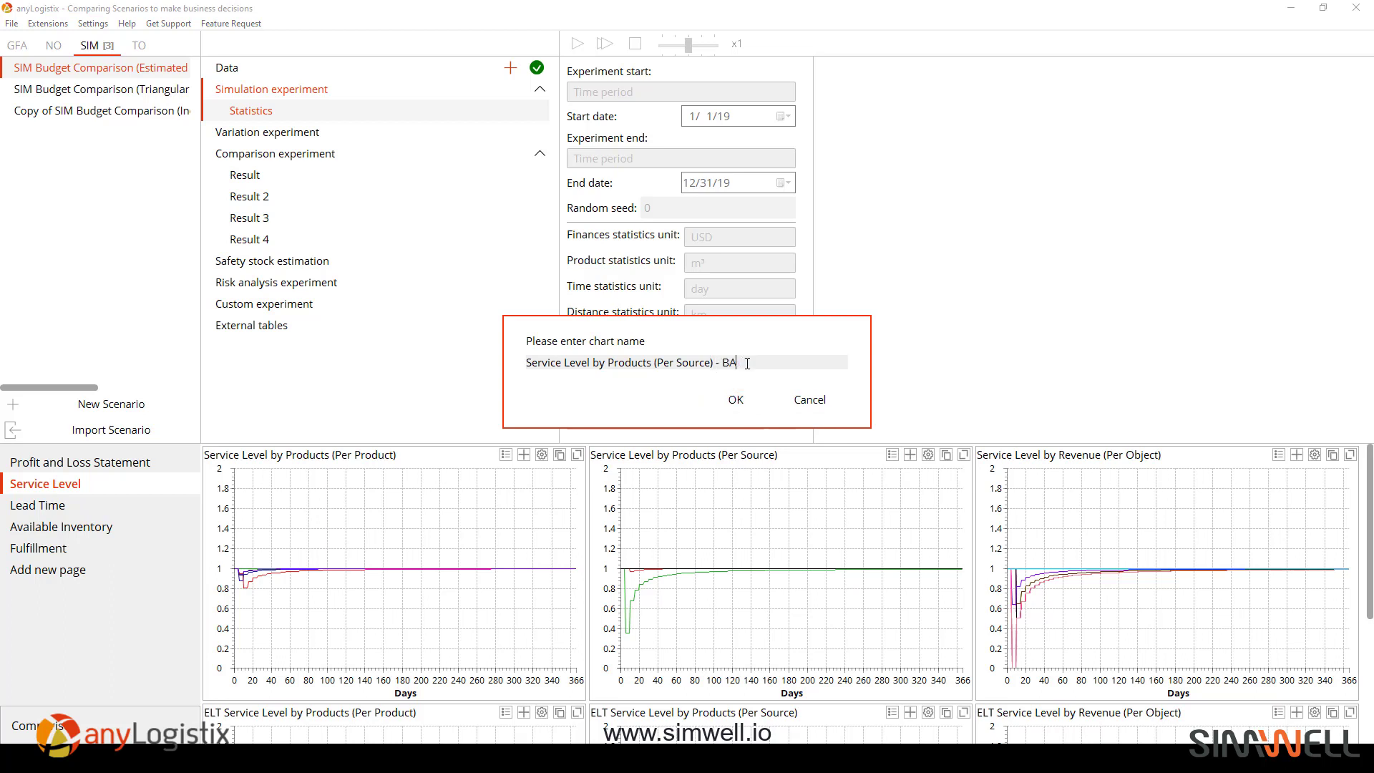
{"action": "left_click", "coordinate": [736, 399]}
{"action": "left_click", "coordinate": [736, 377]}
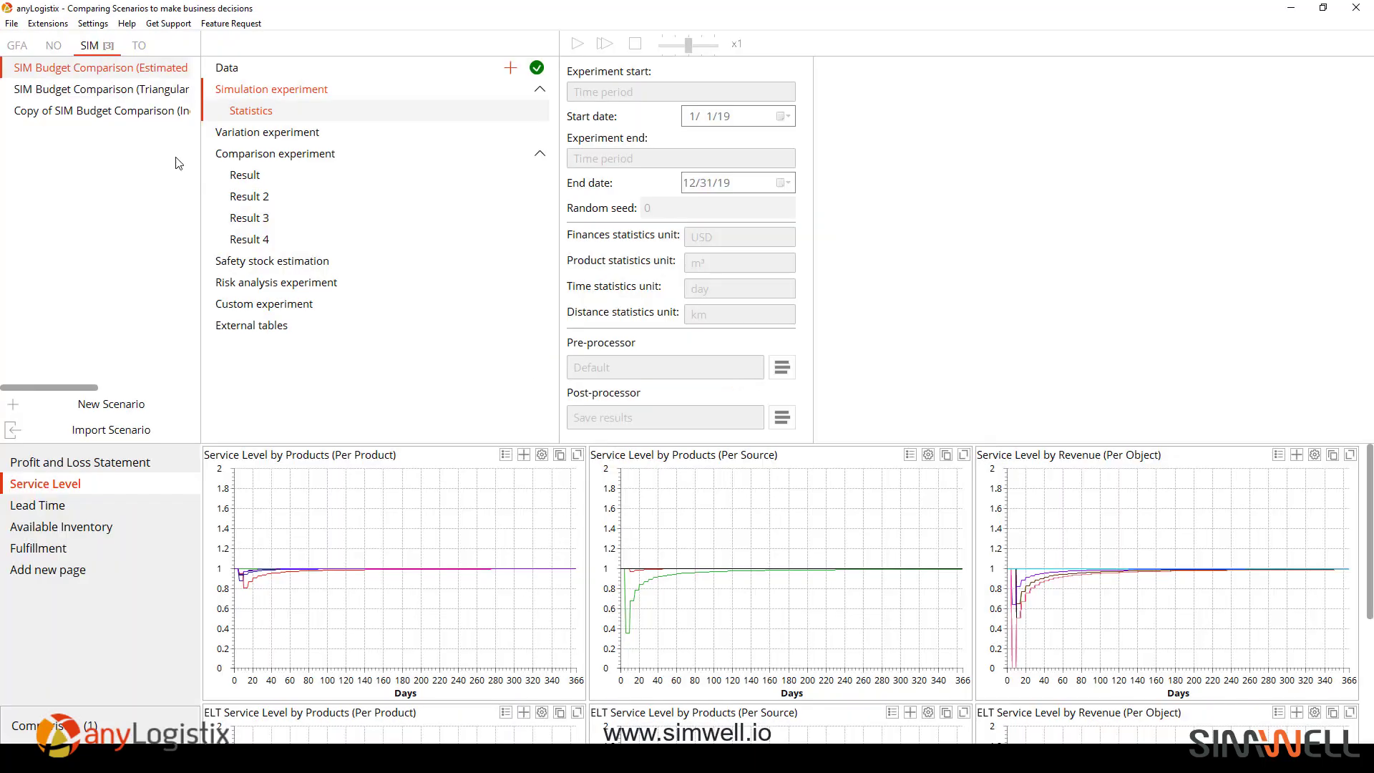
- Add the Triangular Demand scenario's per-source service level by products chart to the comparison as "Service Level by Products (Per Source) - Triangular"
{"action": "left_click", "coordinate": [160, 90]}
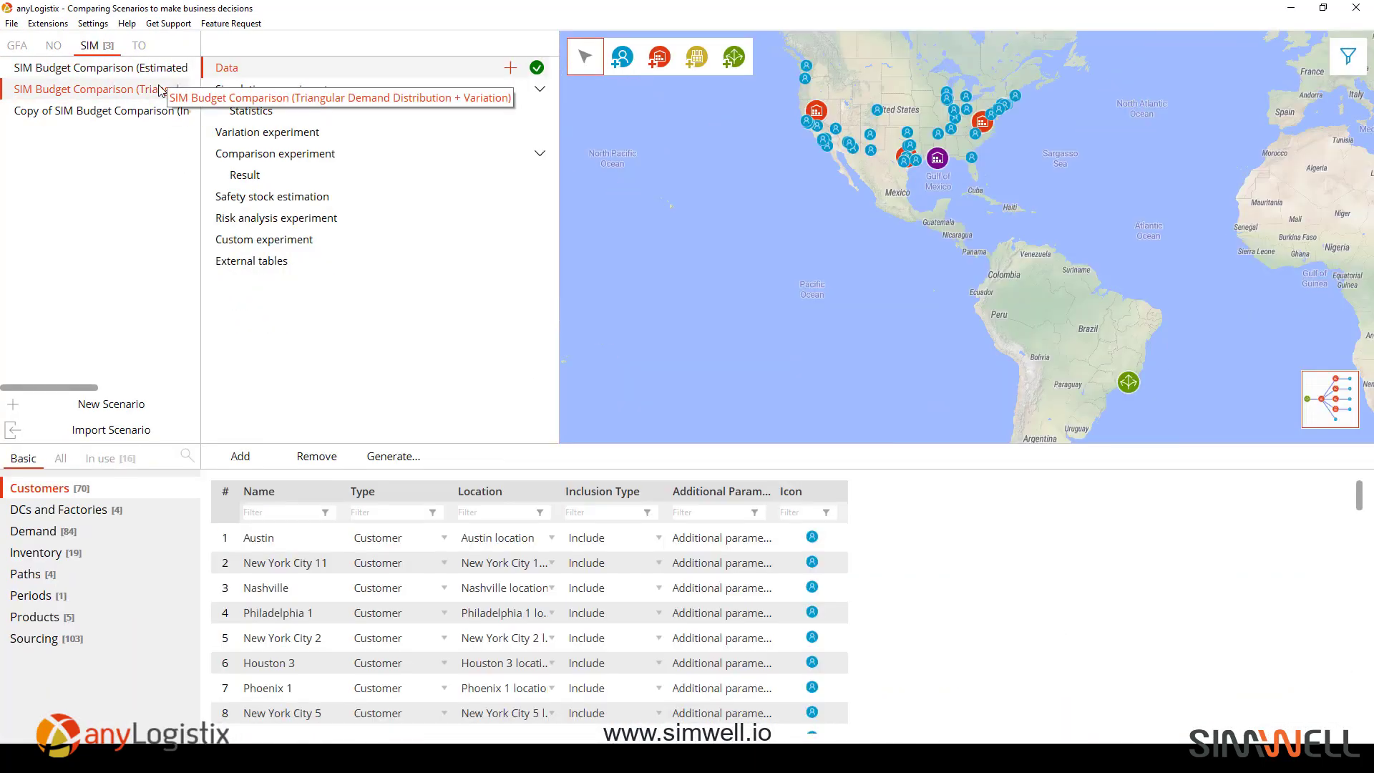
{"action": "left_click", "coordinate": [279, 110]}
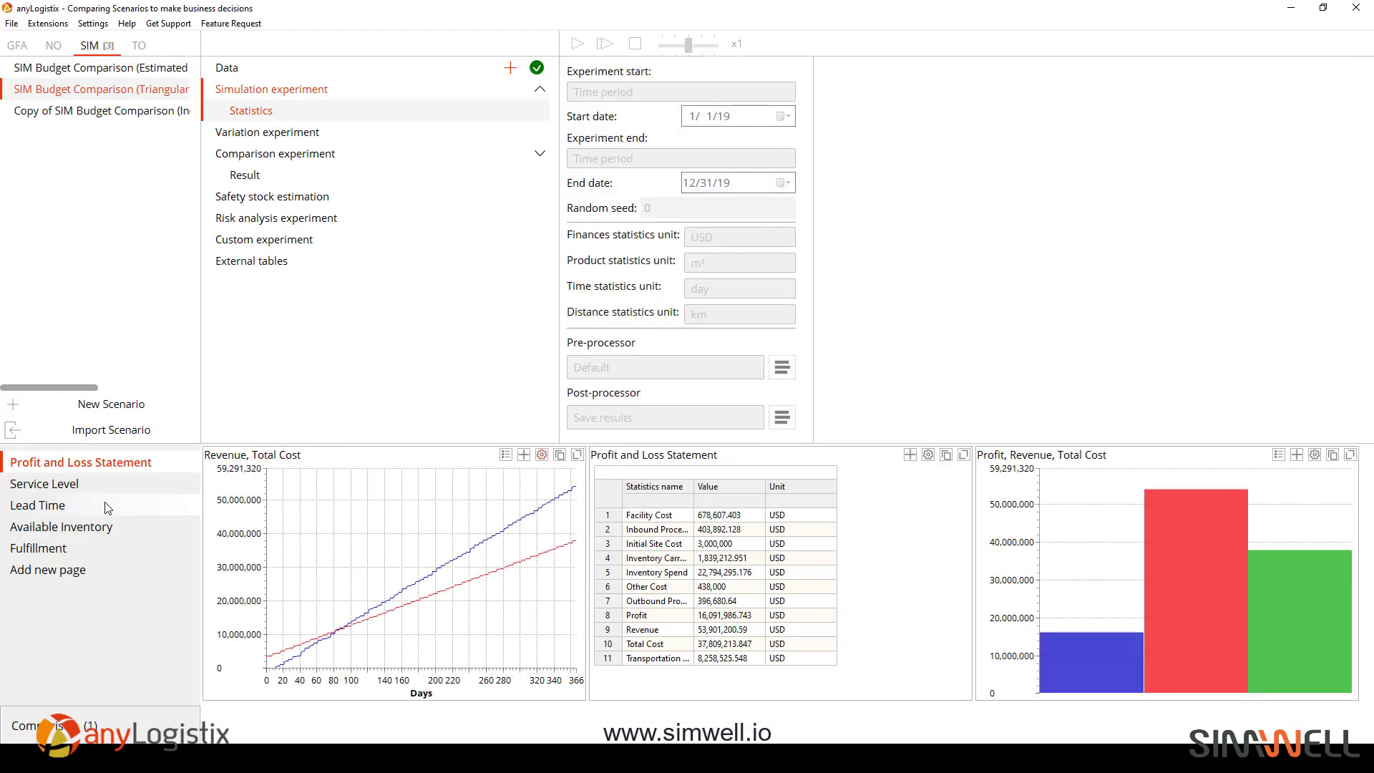
{"action": "left_click", "coordinate": [173, 493]}
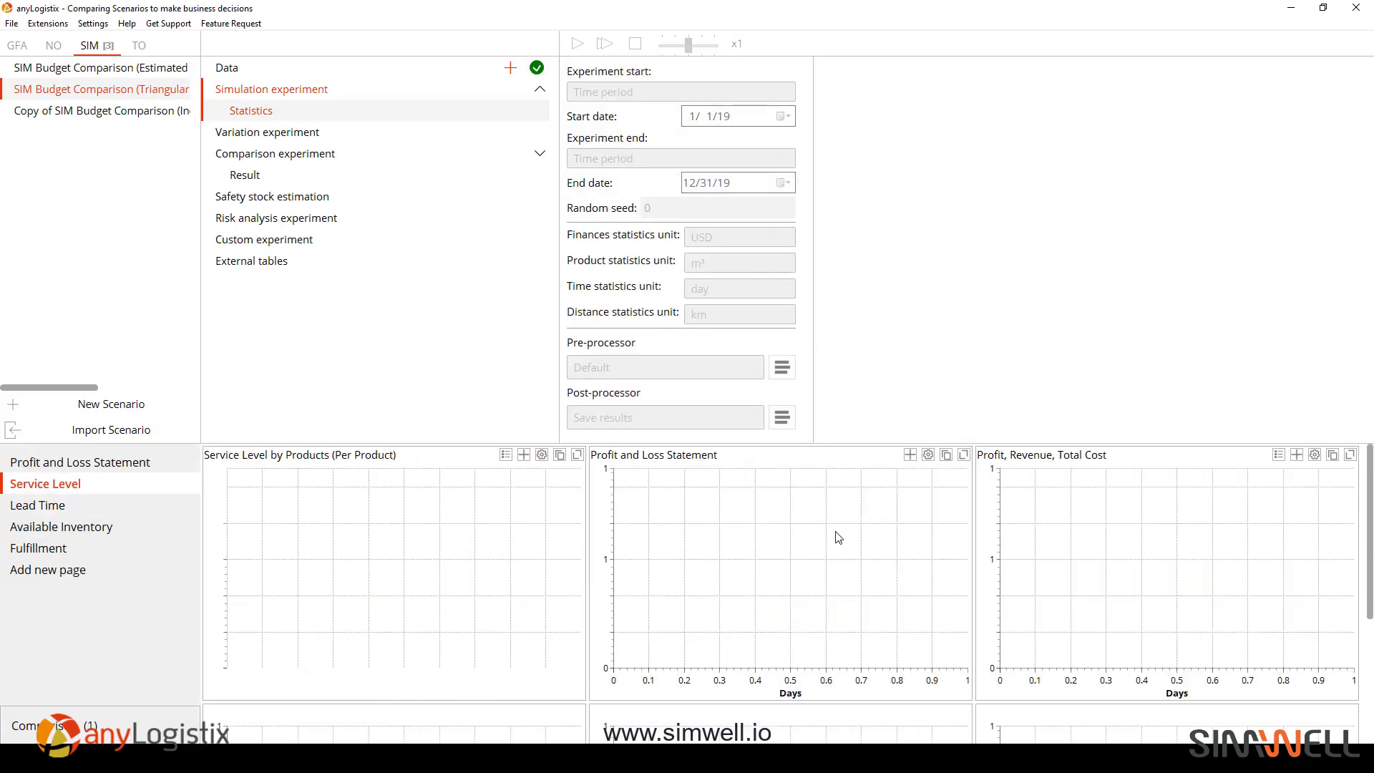
{"action": "left_click", "coordinate": [910, 455]}
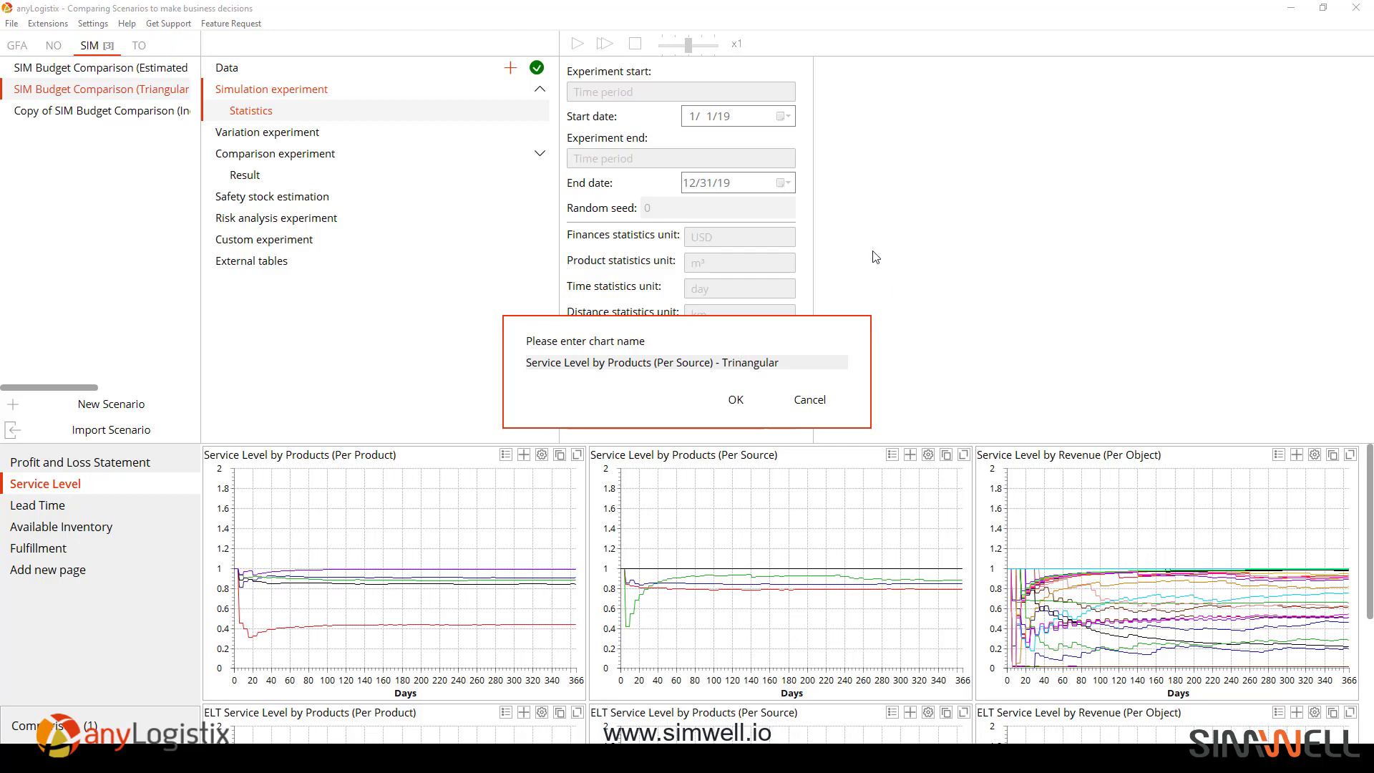
{"action": "key", "text": "BackSpace"}
{"action": "left_click", "coordinate": [737, 399]}
{"action": "left_click", "coordinate": [743, 378]}
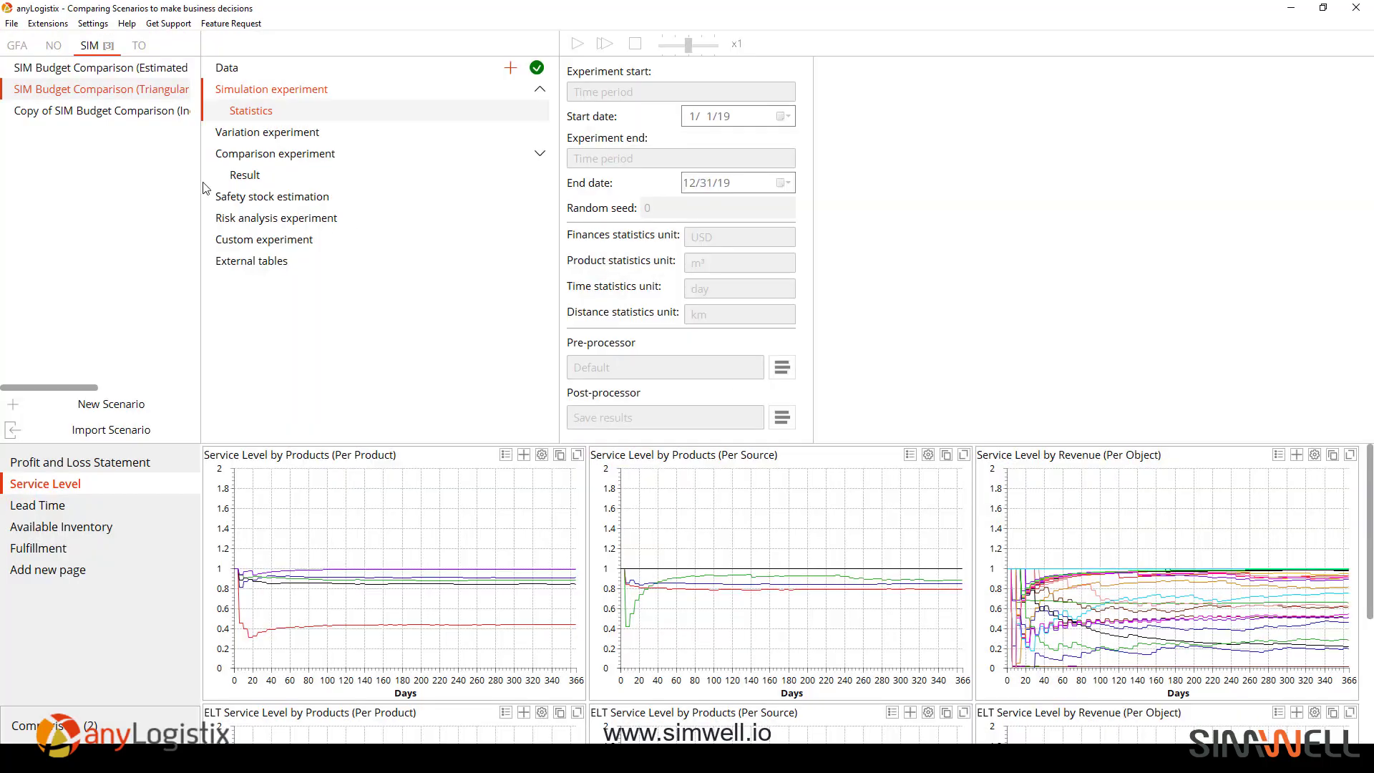
- Run the simulation experiment for the Increase Demand by 20% copy through to completion, and stop it to keep its statistics
{"action": "left_click", "coordinate": [162, 113]}
{"action": "left_click", "coordinate": [315, 90]}
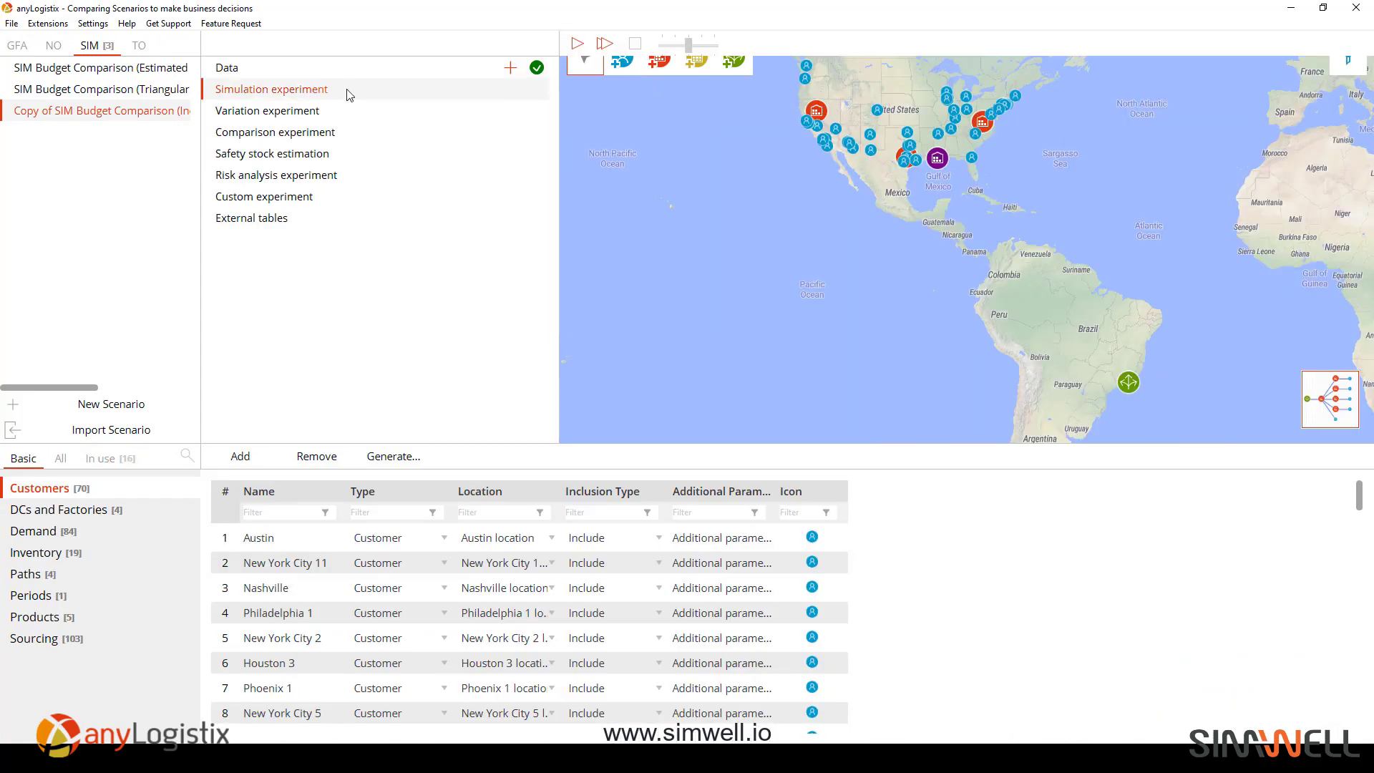
{"action": "left_click", "coordinate": [605, 46]}
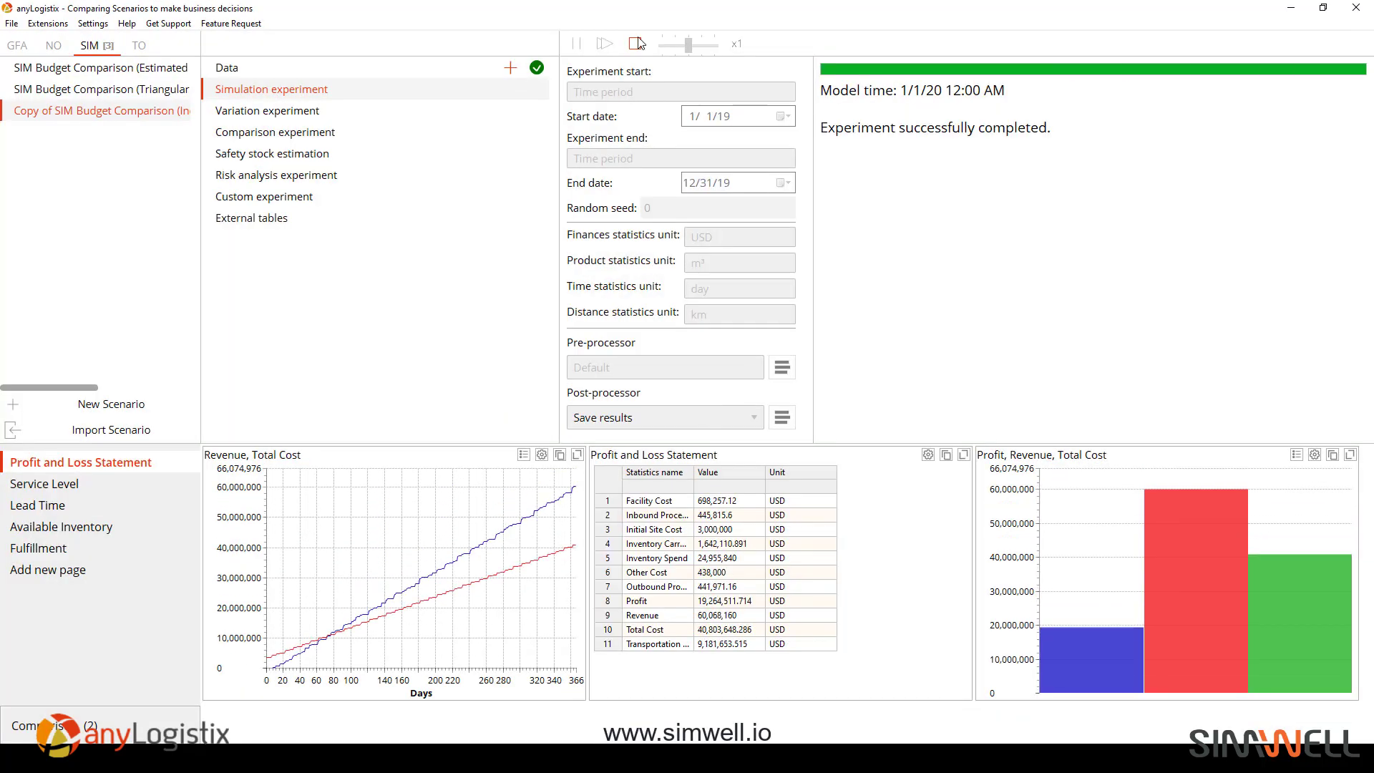
{"action": "left_click", "coordinate": [636, 44]}
{"action": "left_click", "coordinate": [689, 394]}
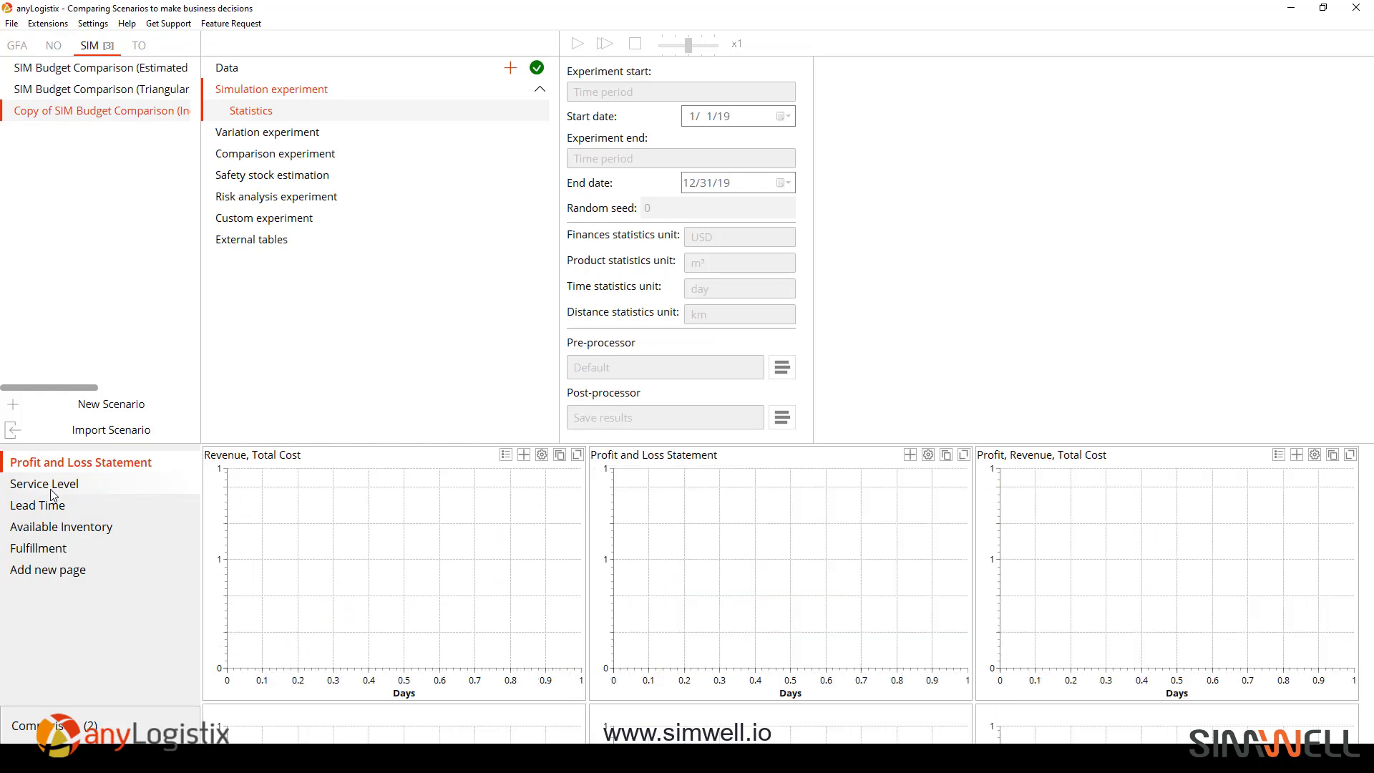
- Add this scenario's per-source service level chart to the comparison as "Service Level by Products (Per Source) - 20% increase" and open the comparison
{"action": "left_click", "coordinate": [52, 486]}
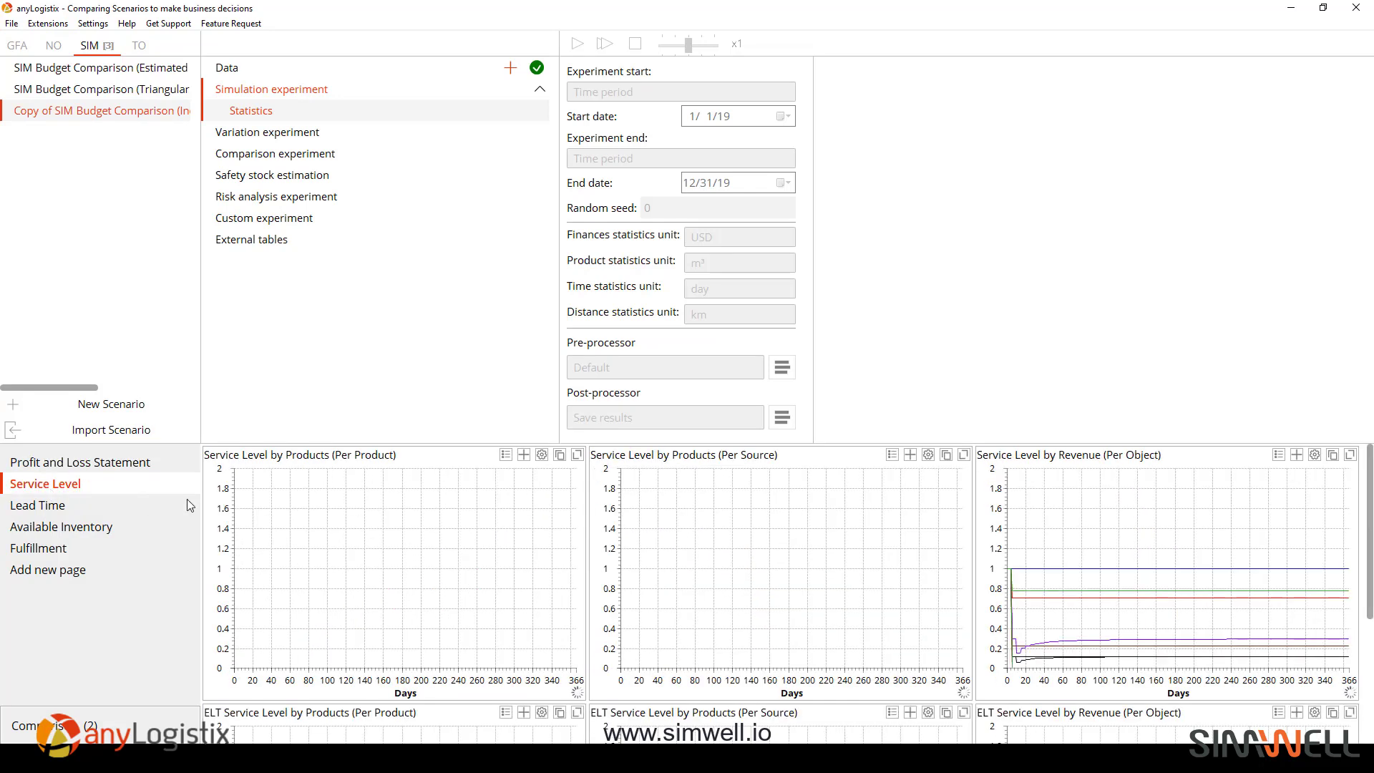
{"action": "left_click", "coordinate": [911, 455]}
{"action": "left_click", "coordinate": [778, 364]}
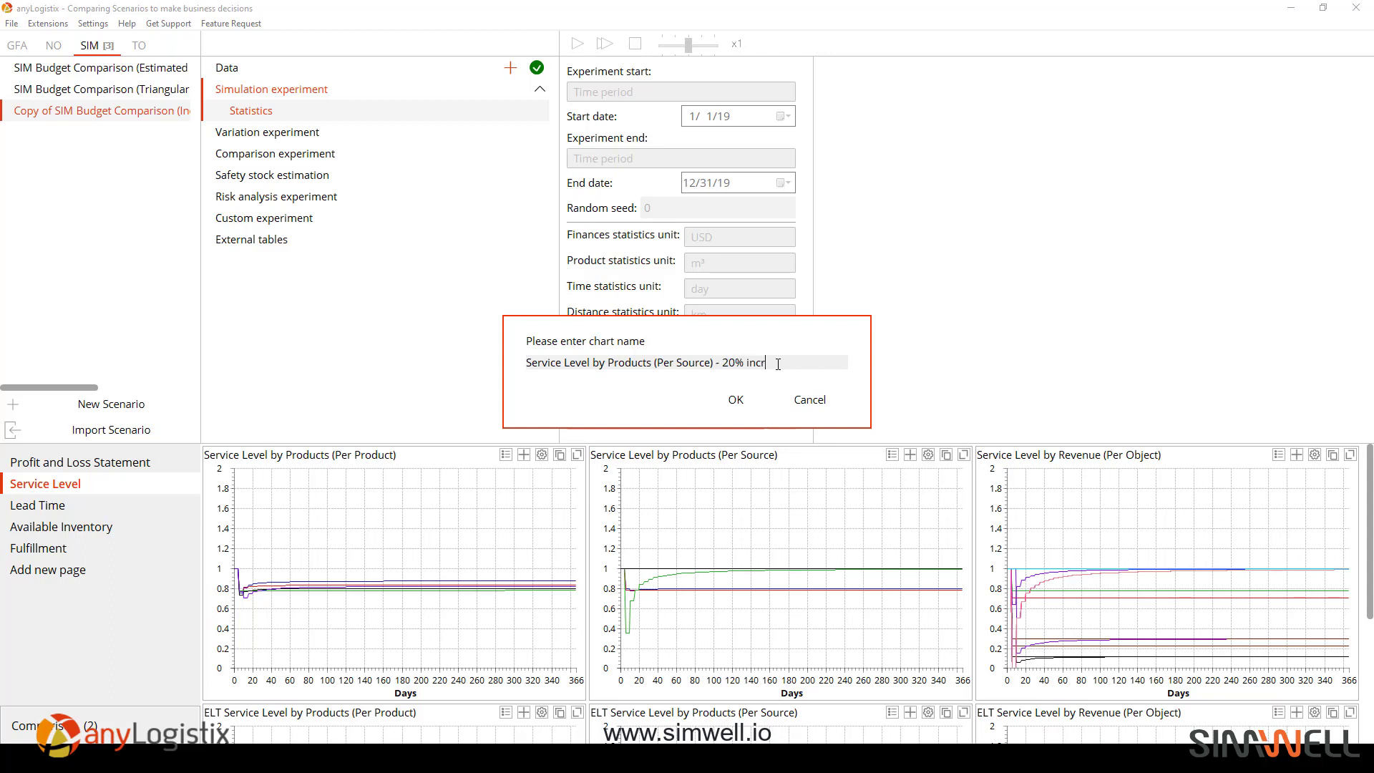
{"action": "type", "text": "- 20% increase"}
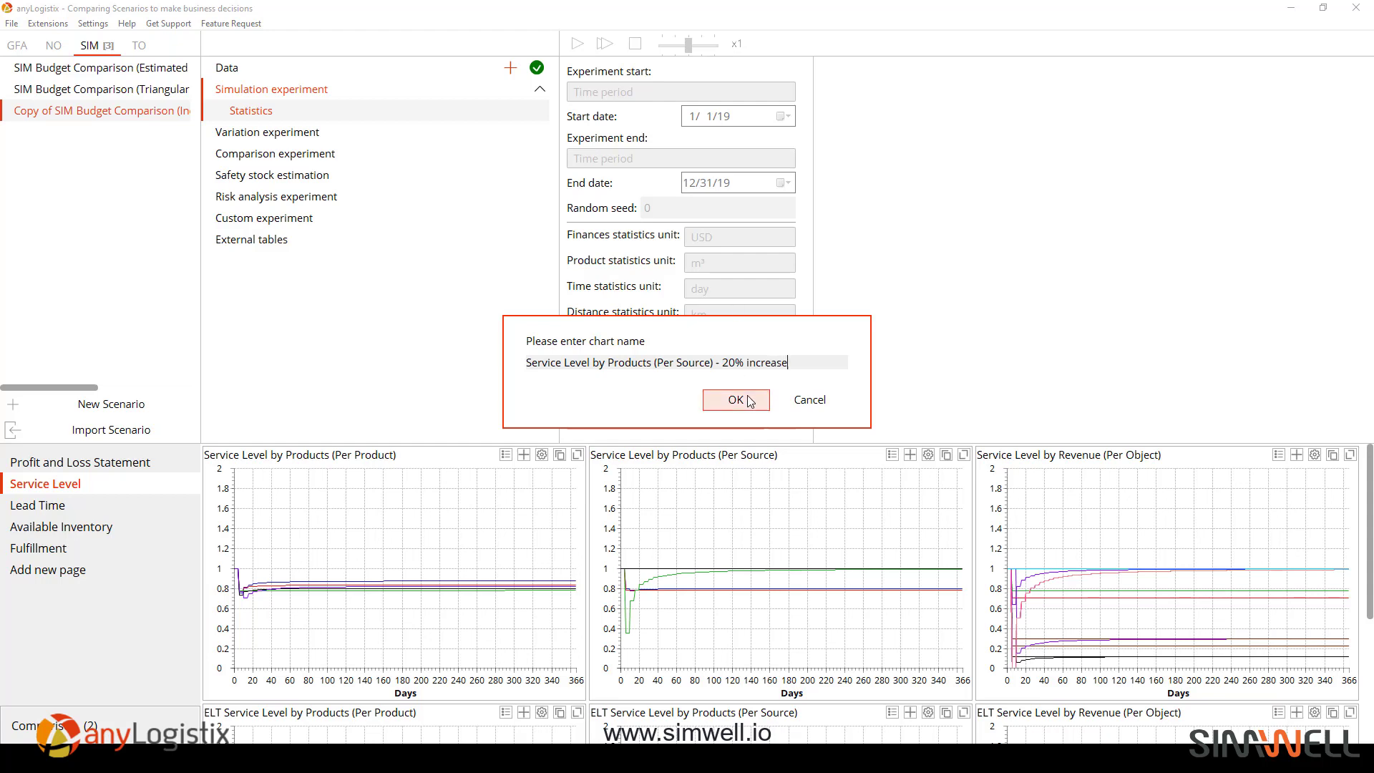
{"action": "left_click", "coordinate": [744, 398]}
{"action": "left_click", "coordinate": [744, 377]}
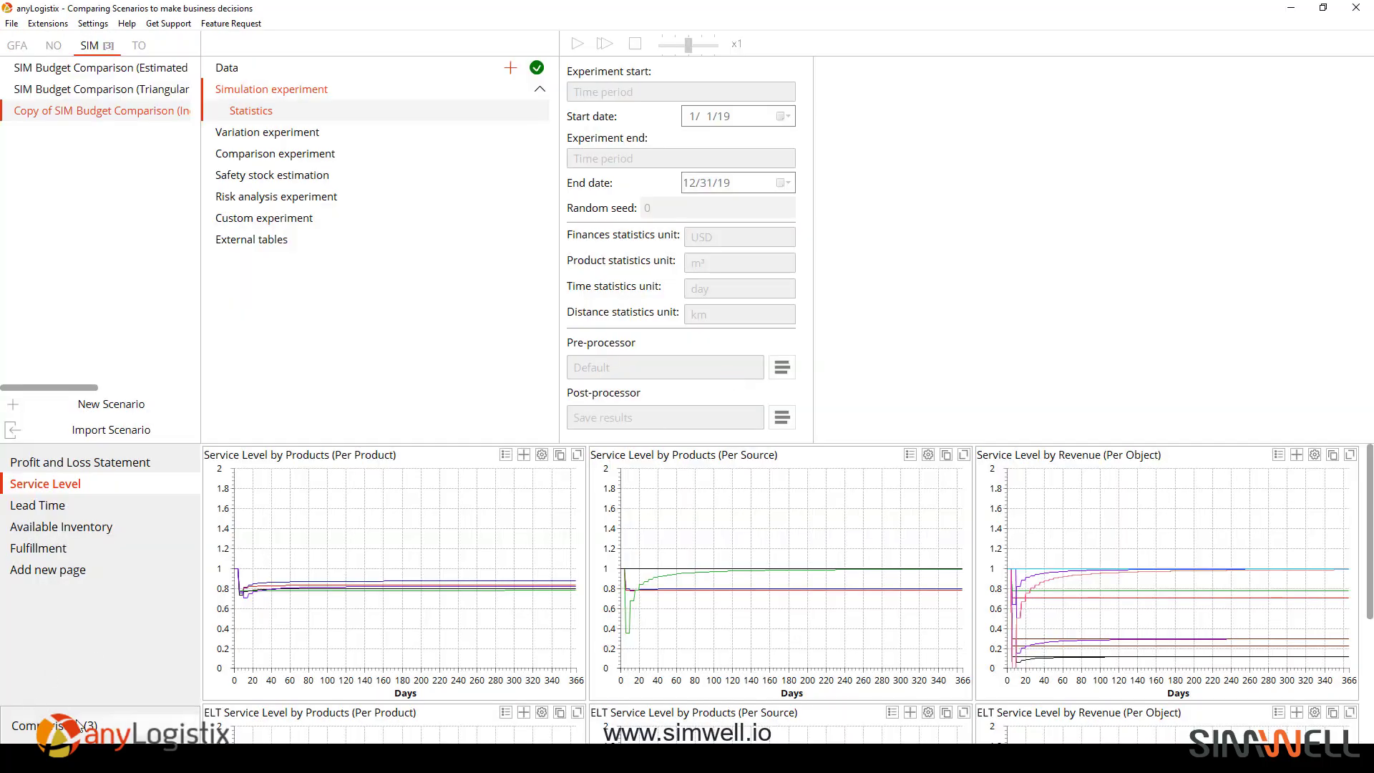
{"action": "left_click", "coordinate": [77, 724]}
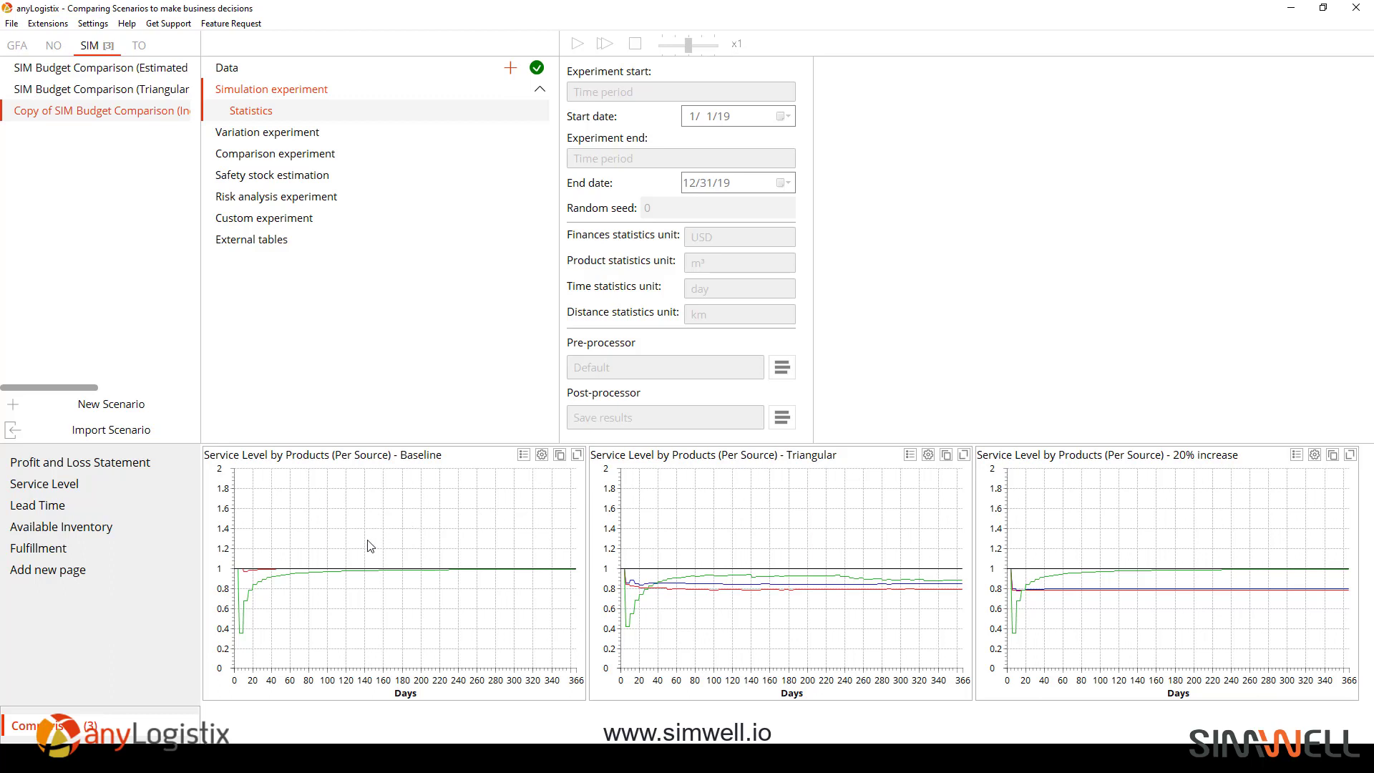